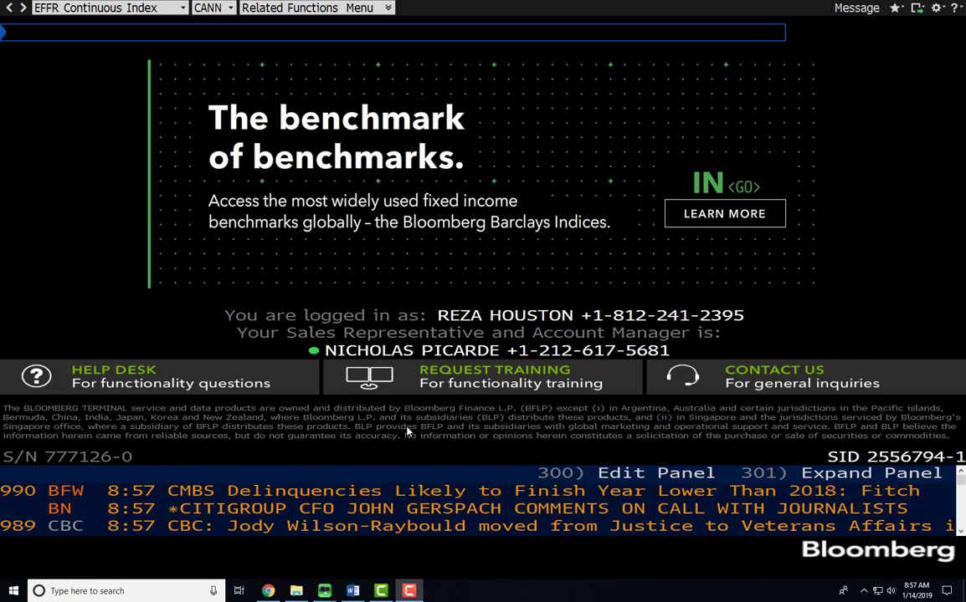
Step: Load the security TSLA US Equity and open the Ratios page of its Security Description
left_click(12, 35)
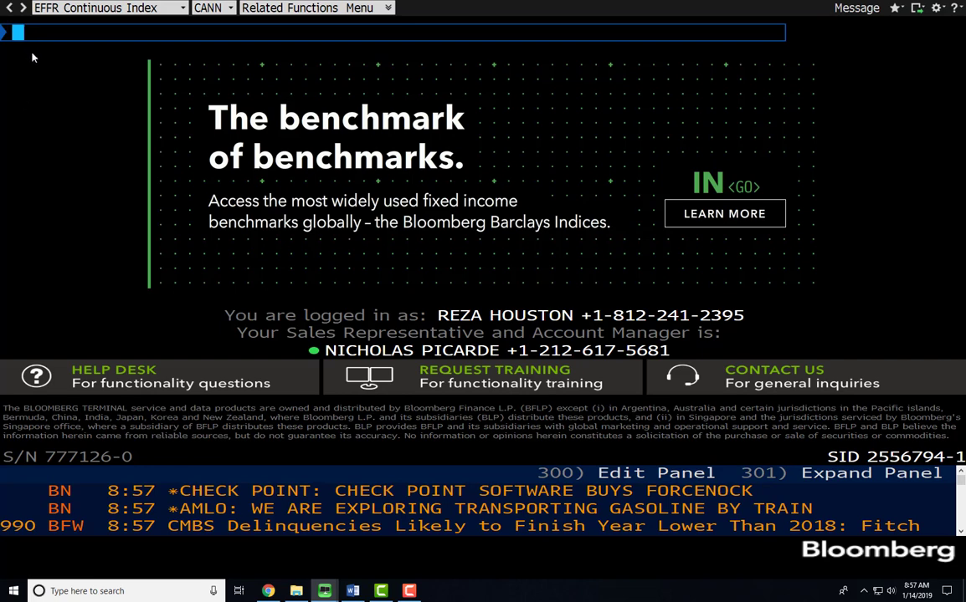
type("TSLA")
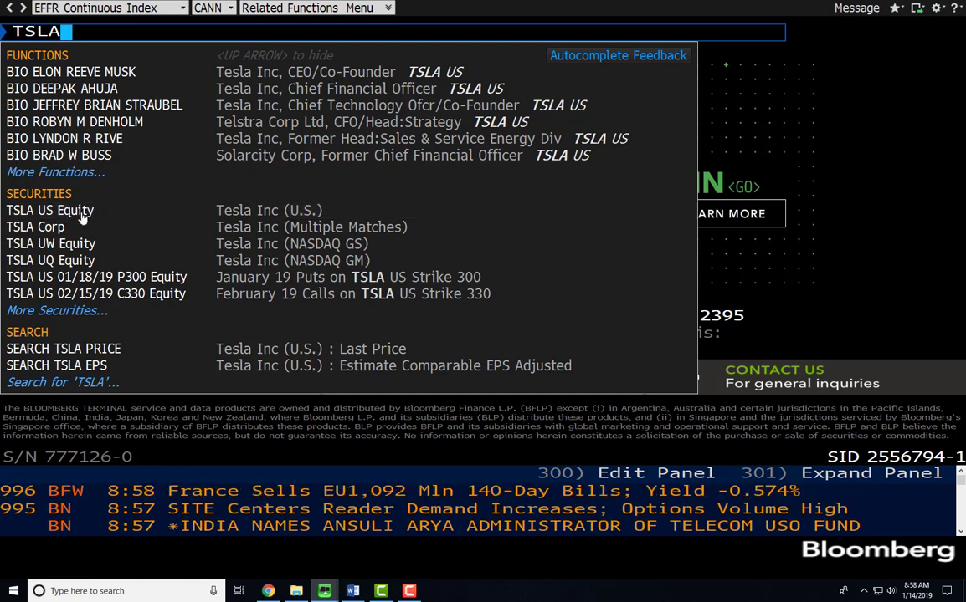
left_click(276, 216)
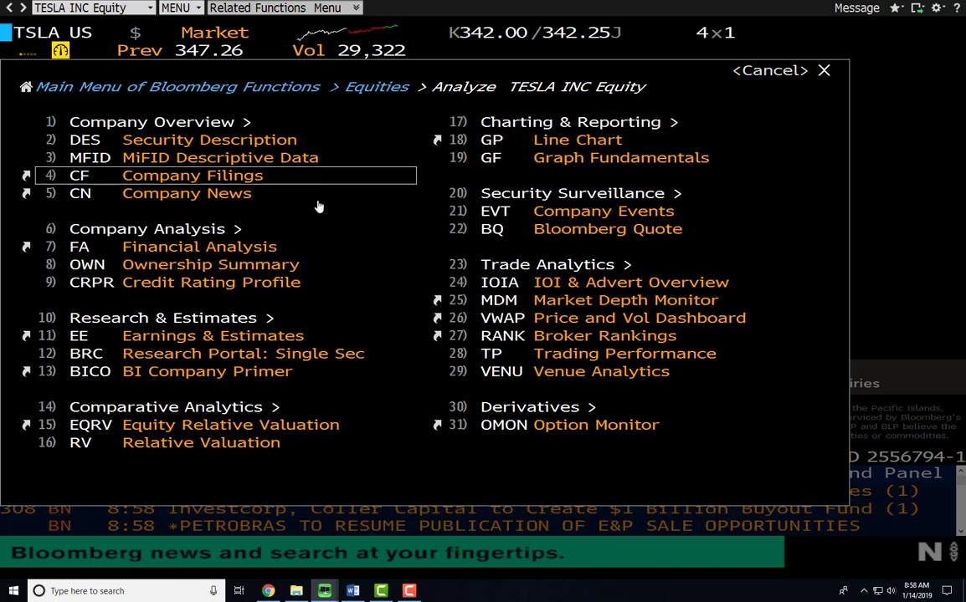
left_click(250, 143)
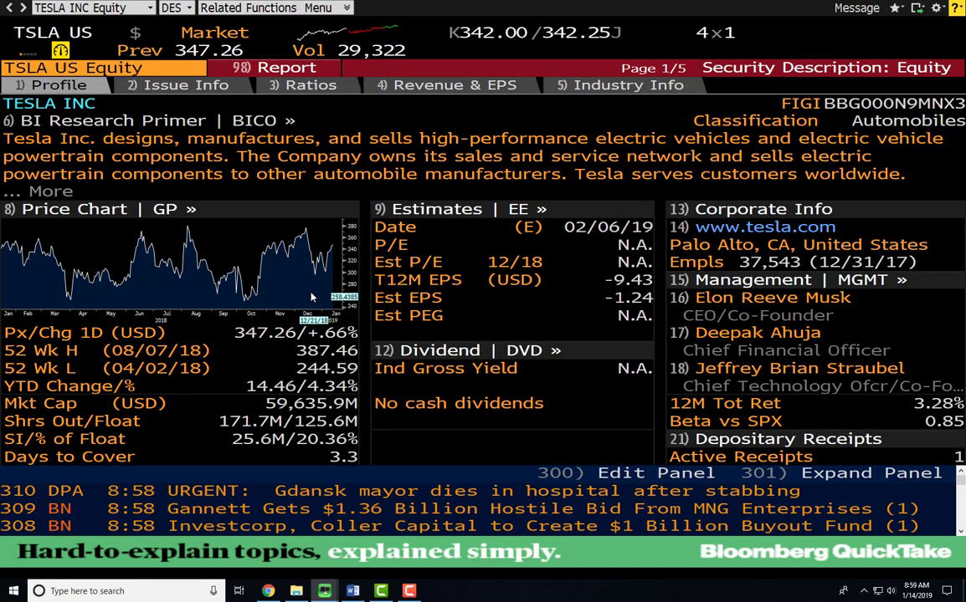
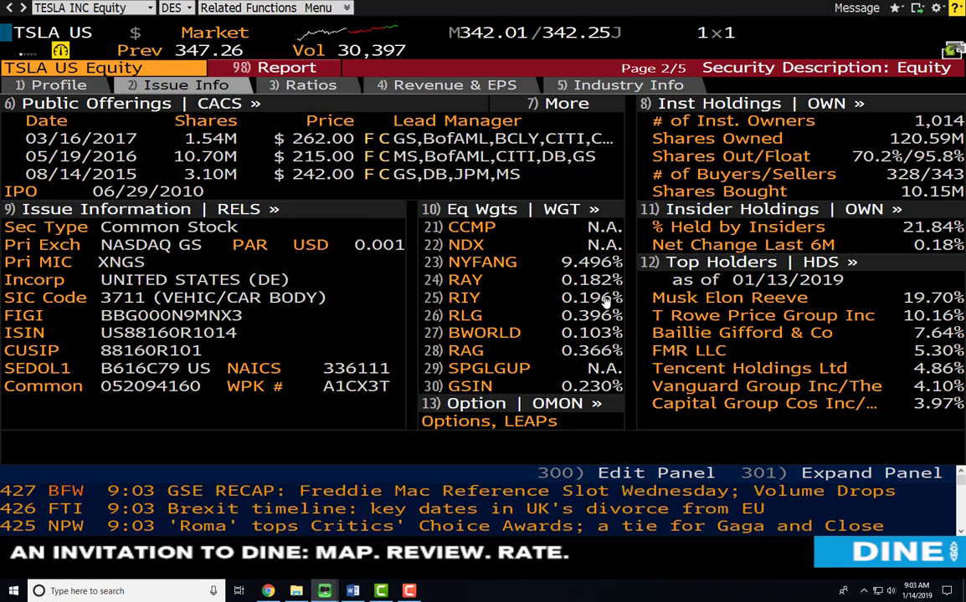
left_click(310, 87)
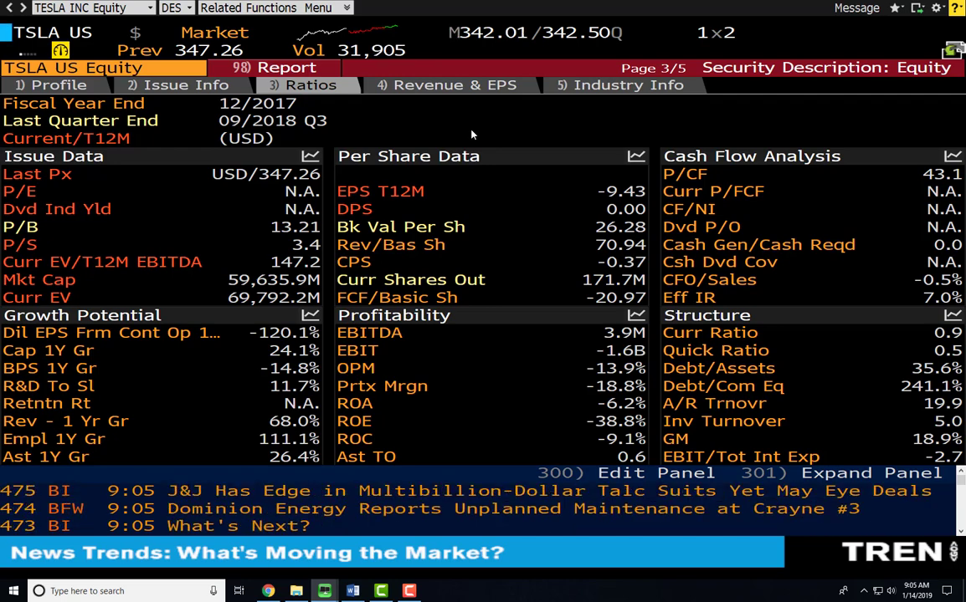
Step: Open Tesla's Financial Analysis and view the adjusted highlights by Quarters and by Annuals
key("Escape")
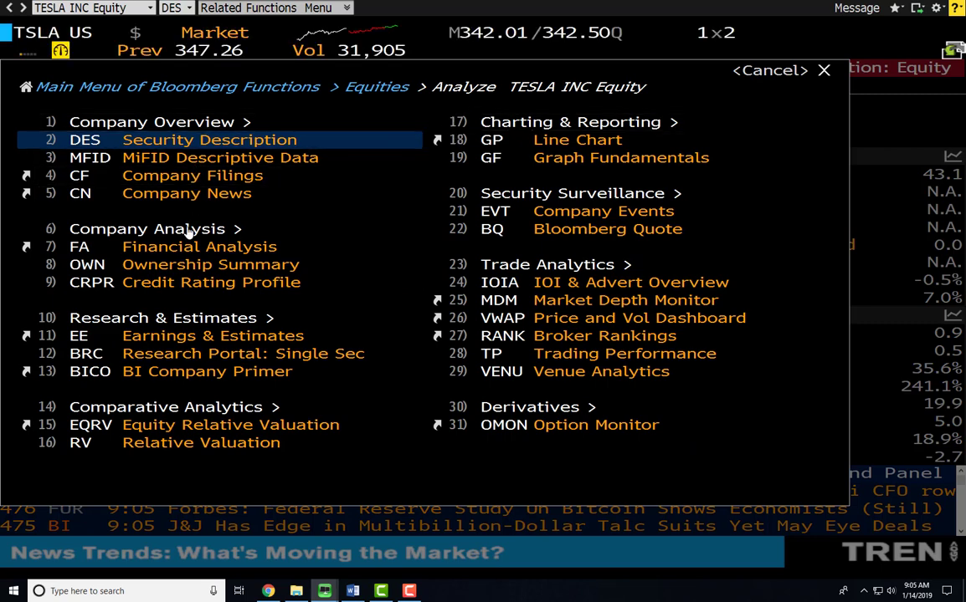
left_click(301, 251)
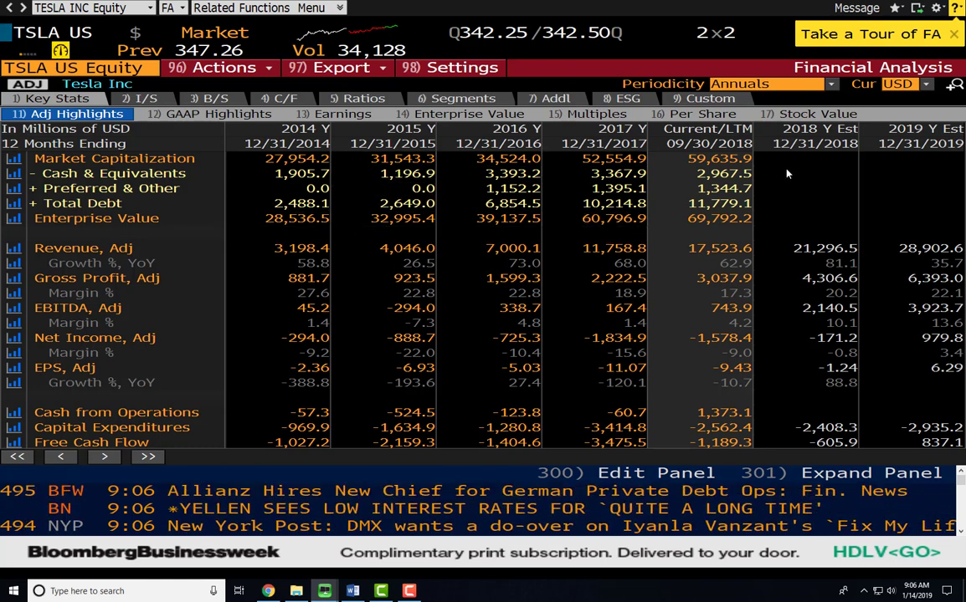
left_click(833, 87)
left_click(821, 111)
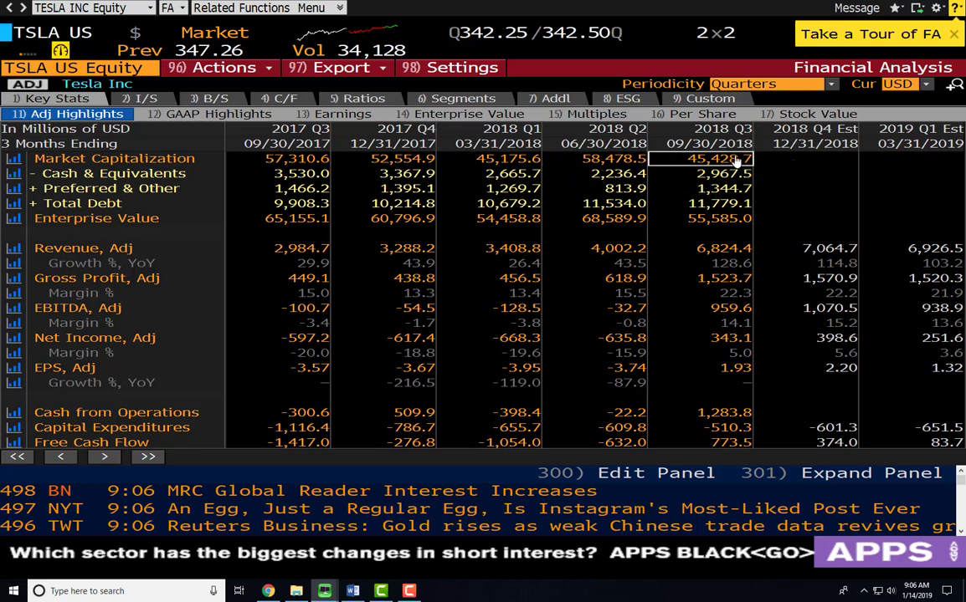
left_click(832, 84)
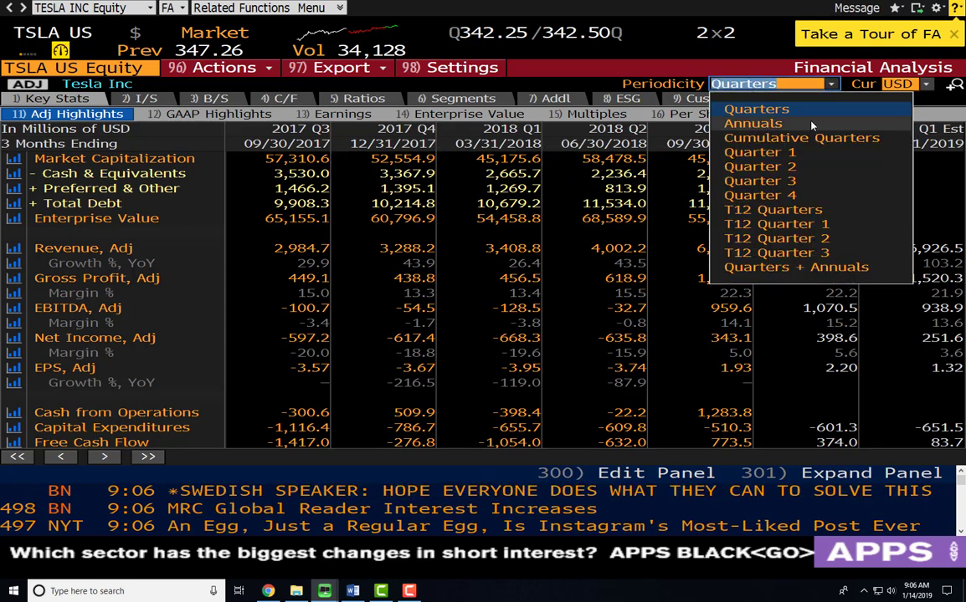
left_click(732, 122)
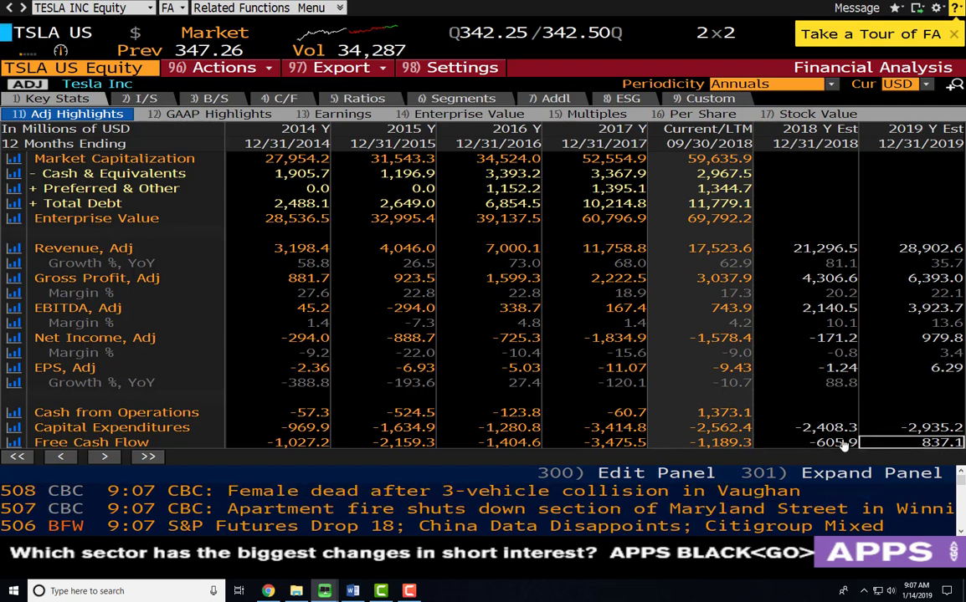
Step: Examine Tesla's adjusted annual income statement from revenue down to the per-share figures and reference items
left_click(148, 98)
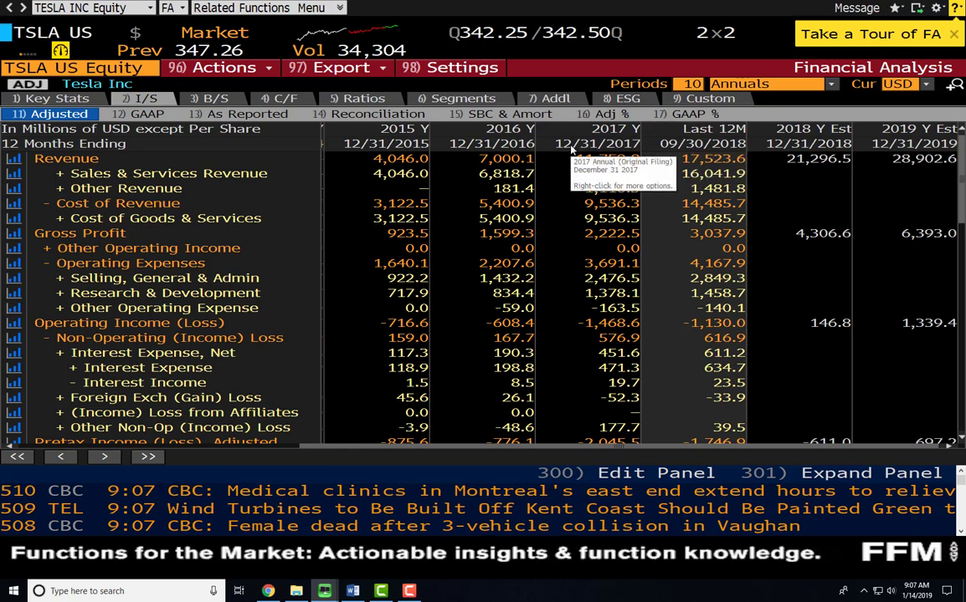
scroll(594, 257, "down", 7)
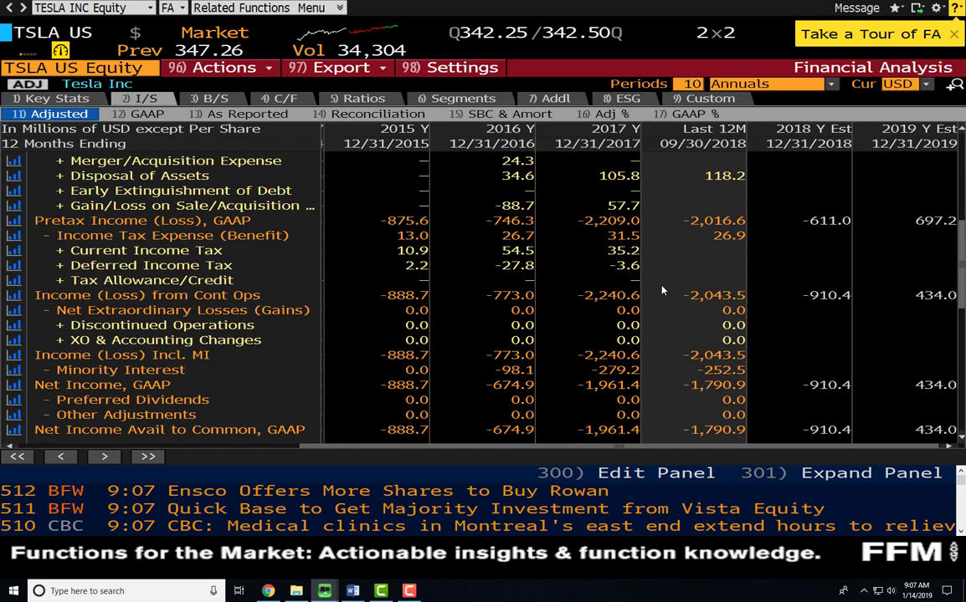
scroll(661, 290, "down", 3)
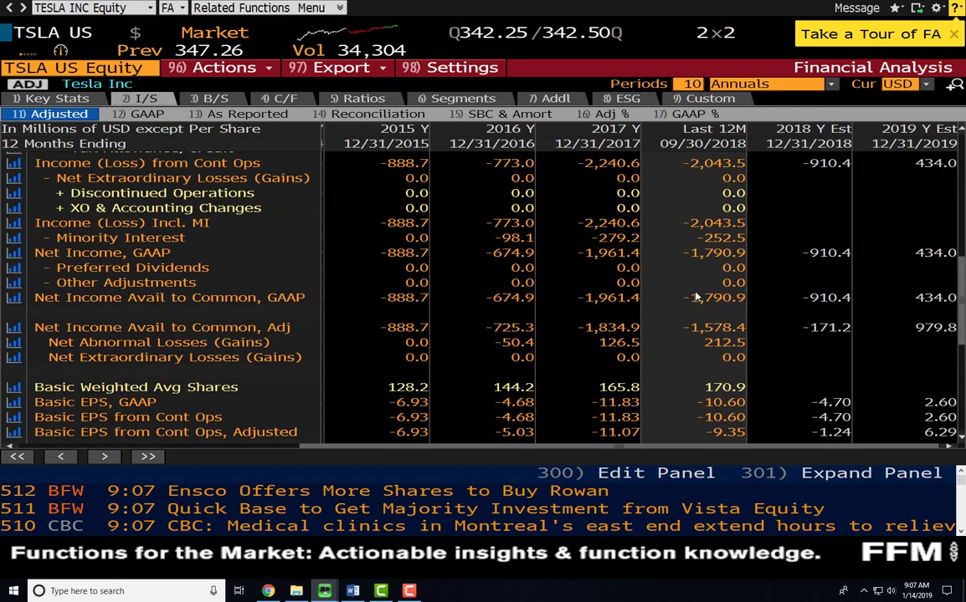
scroll(597, 303, "down", 3)
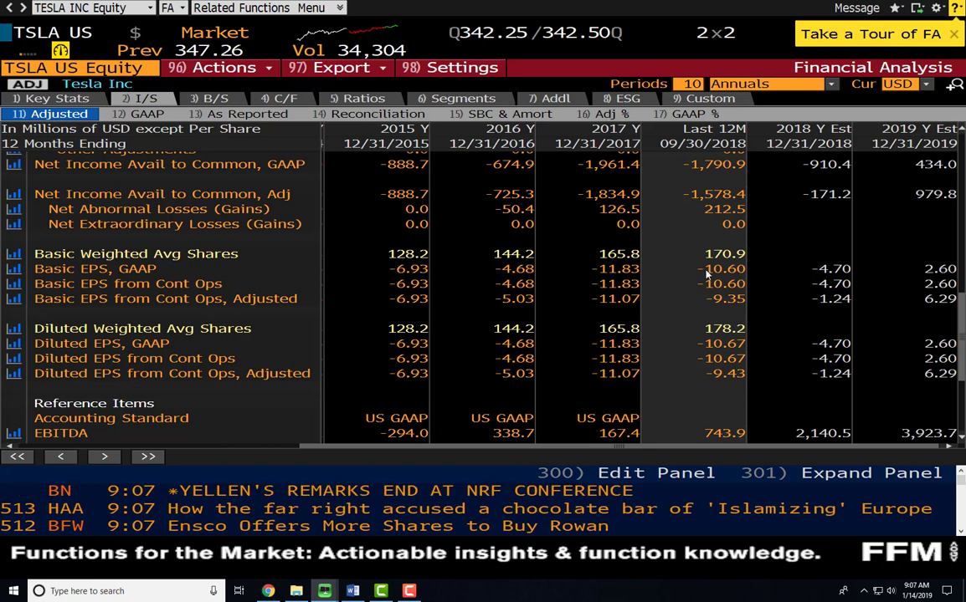
scroll(678, 301, "down", 4)
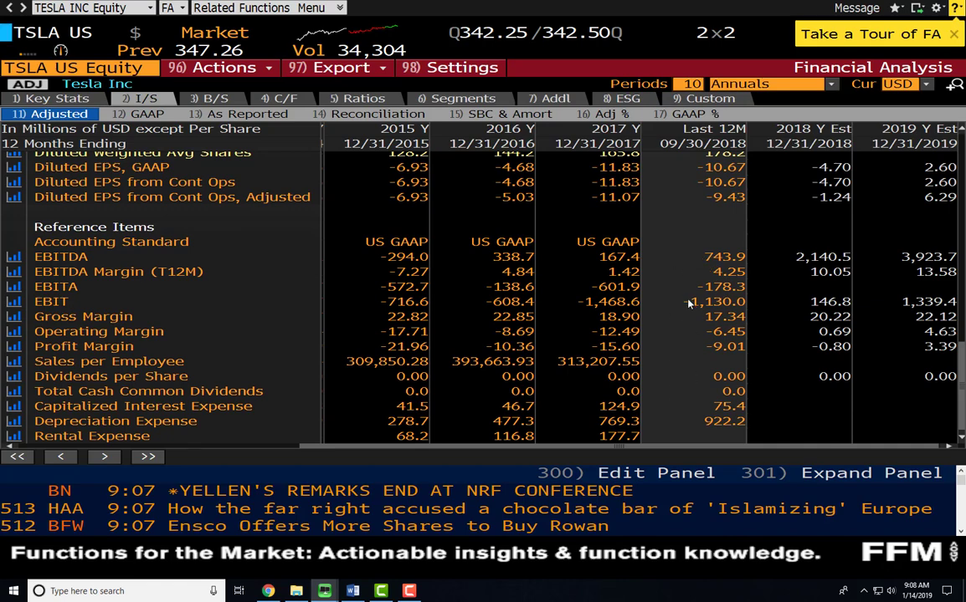
Step: Examine Tesla's standardized balance sheet, covering assets, liabilities and shareholders' equity
left_click(211, 98)
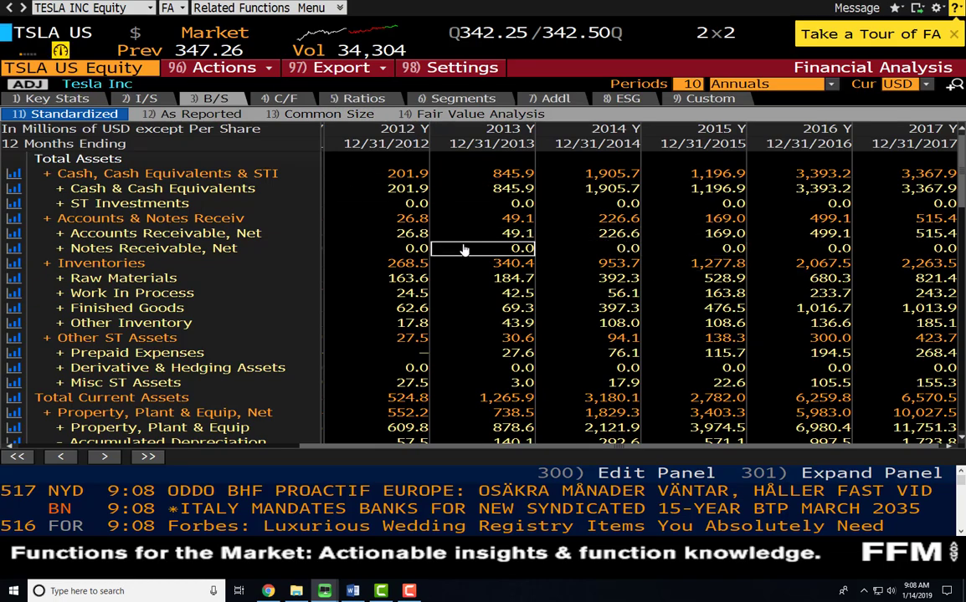
scroll(646, 299, "down", 3)
scroll(646, 298, "down", 15)
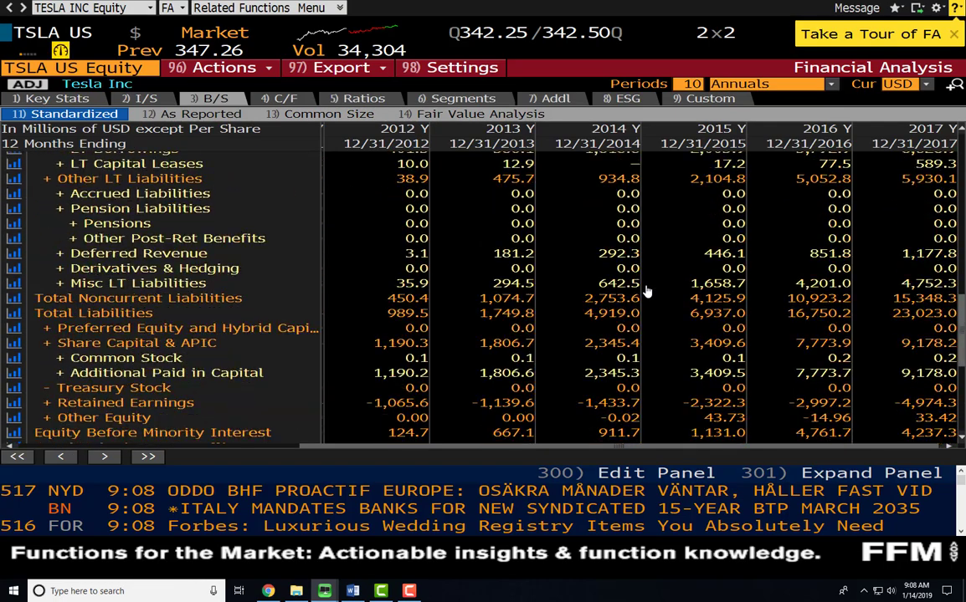
scroll(645, 291, "up", 7)
scroll(645, 290, "down", 7)
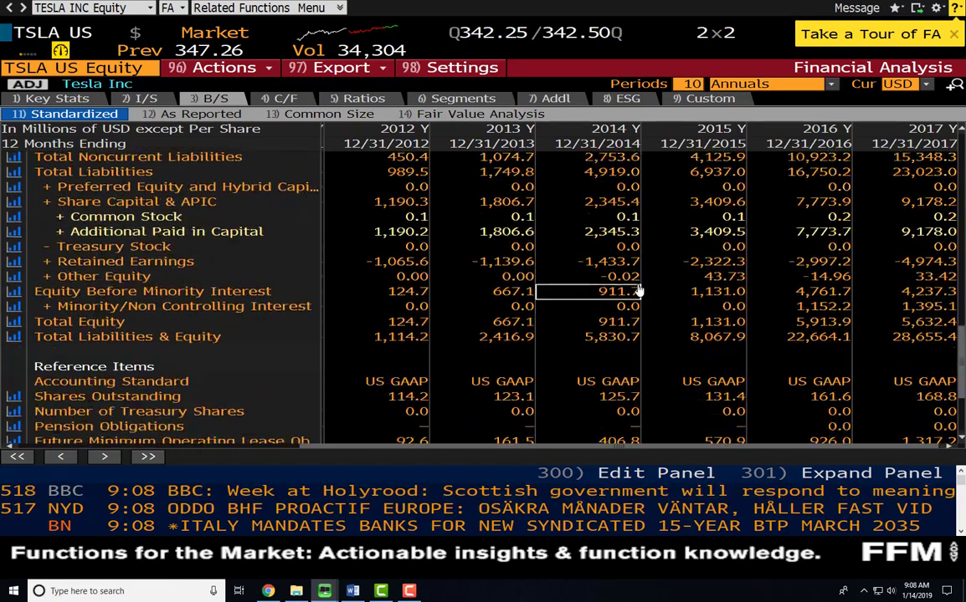
scroll(641, 288, "up", 15)
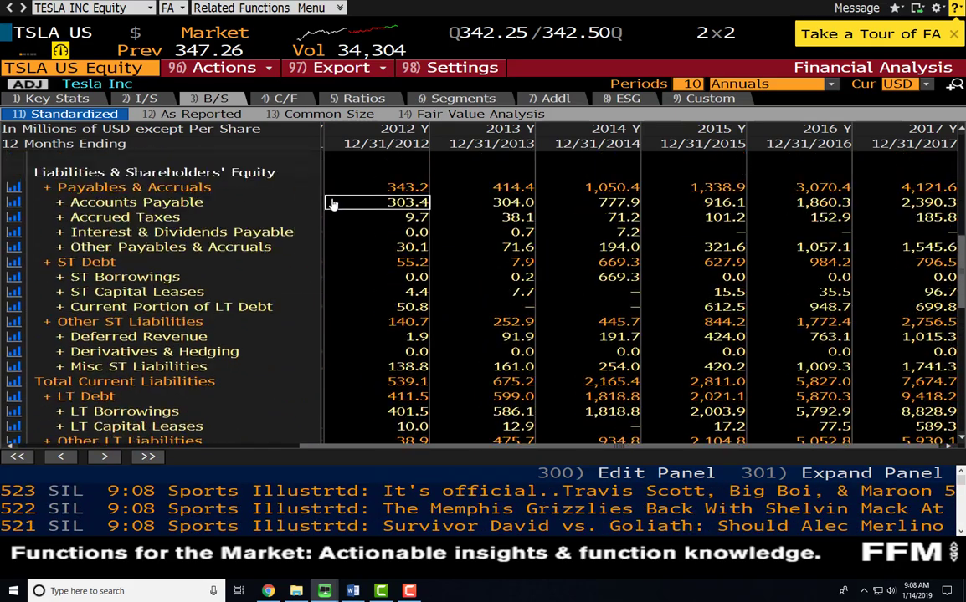
scroll(333, 201, "up", 1)
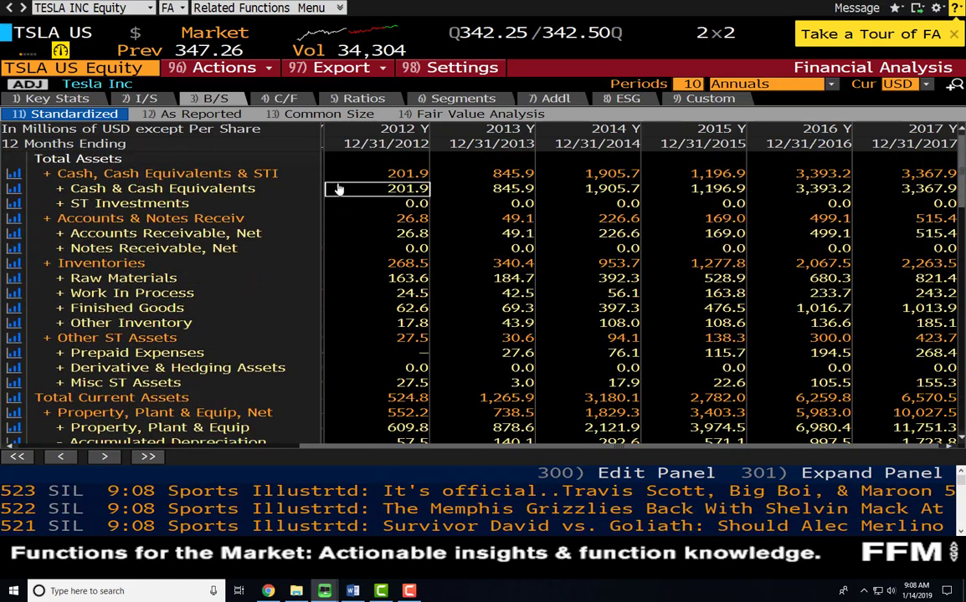
Step: View Tesla's standardized cash flow statement and its Profitability and Credit ratios
left_click(285, 99)
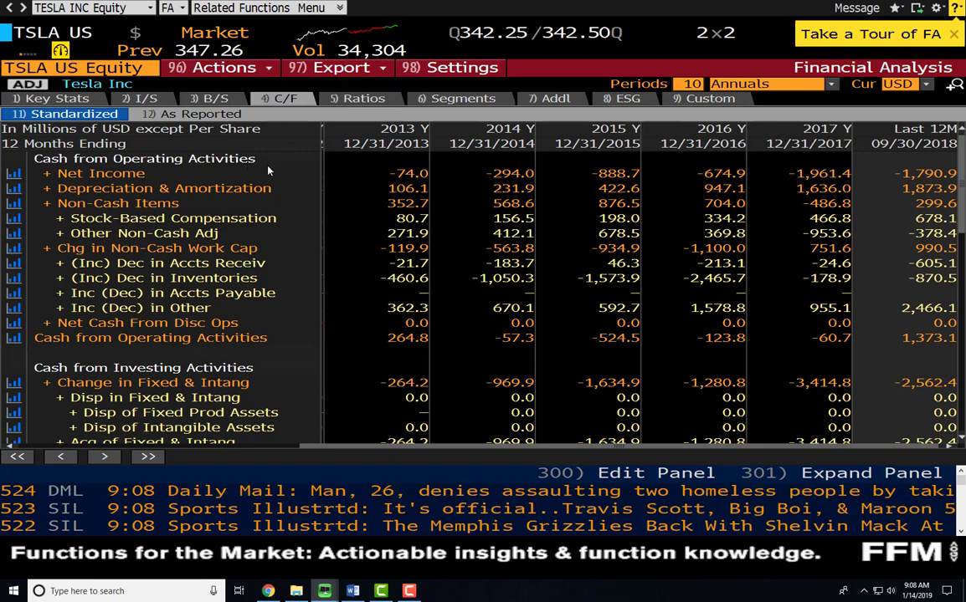
left_click(505, 191)
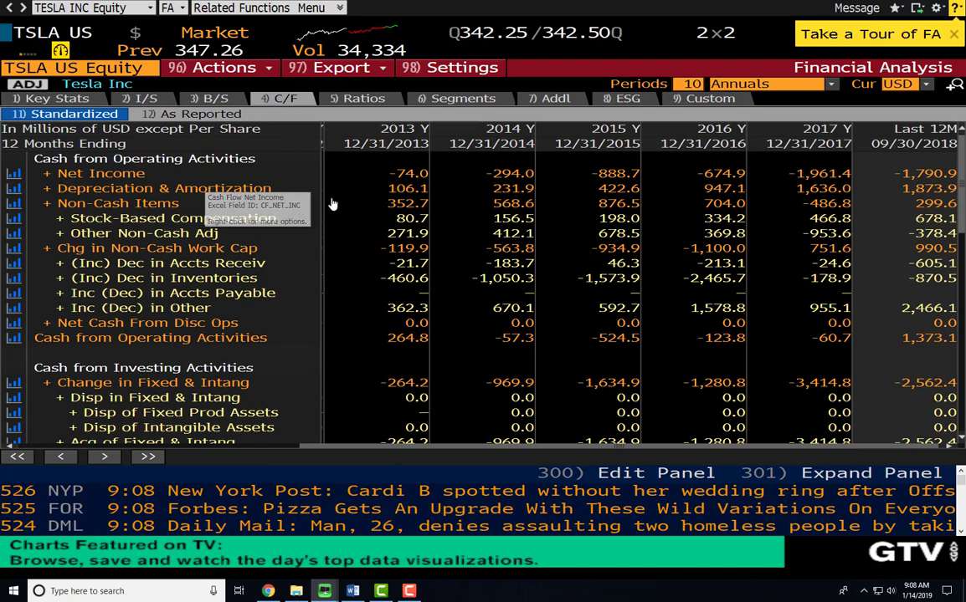
left_click(358, 99)
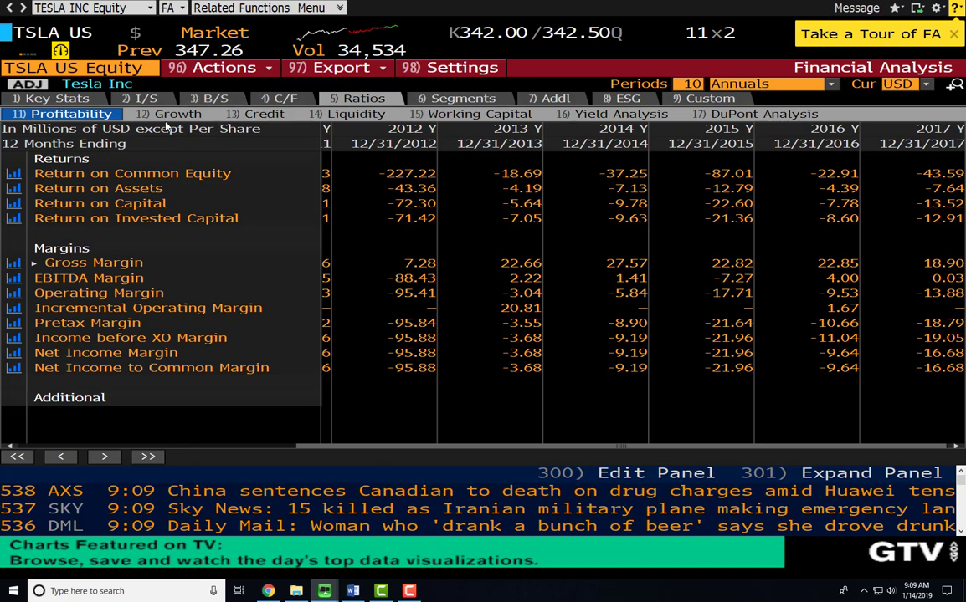
left_click(262, 115)
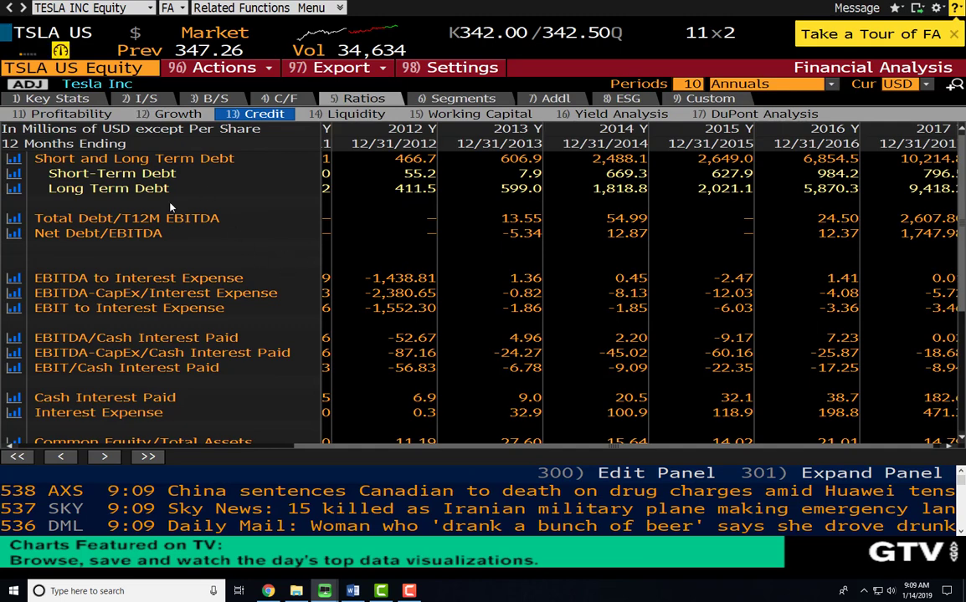
Step: Open Tesla's Ownership Summary and show the chart of its Insider Transactions
key("Escape")
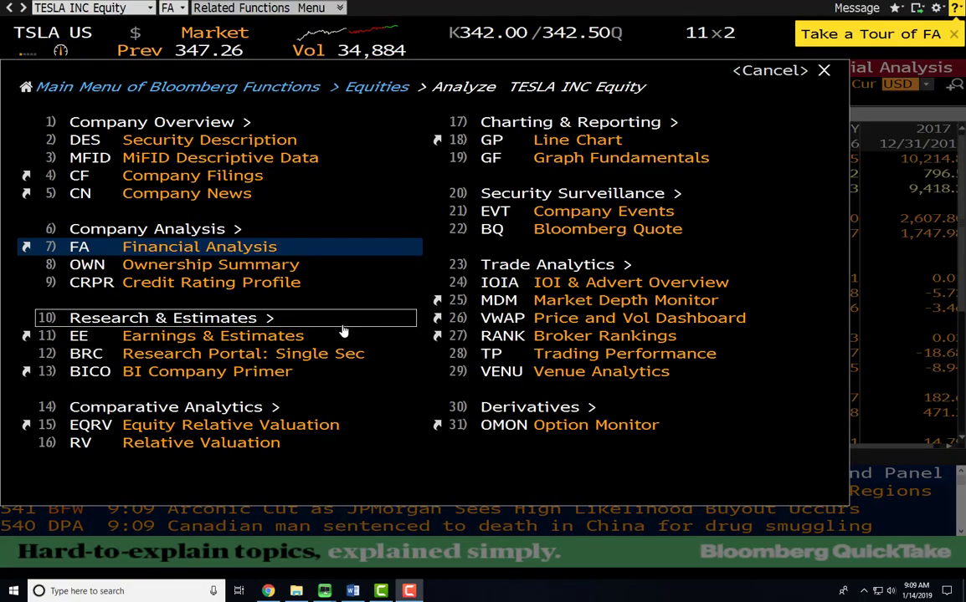
left_click(256, 264)
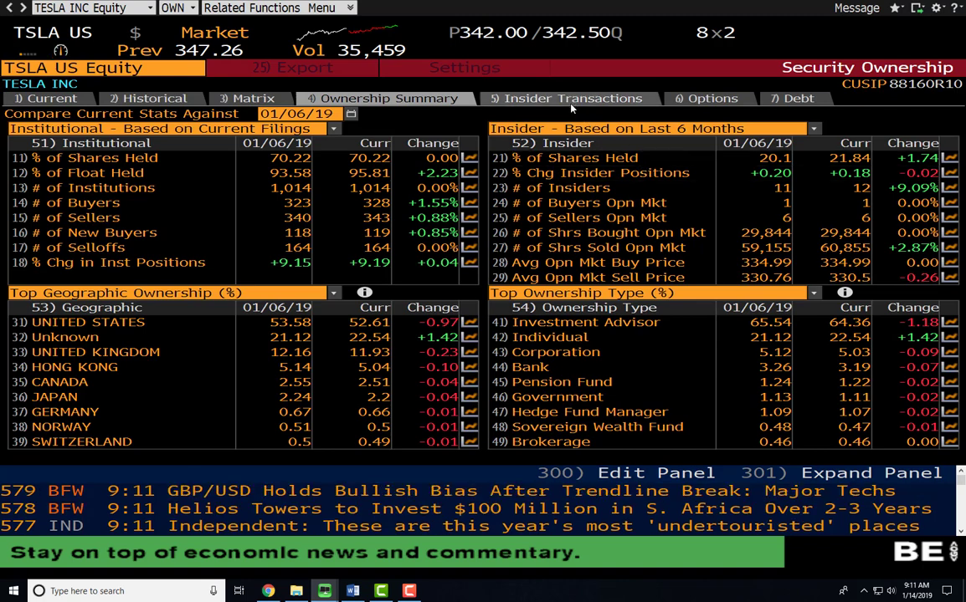
left_click(514, 96)
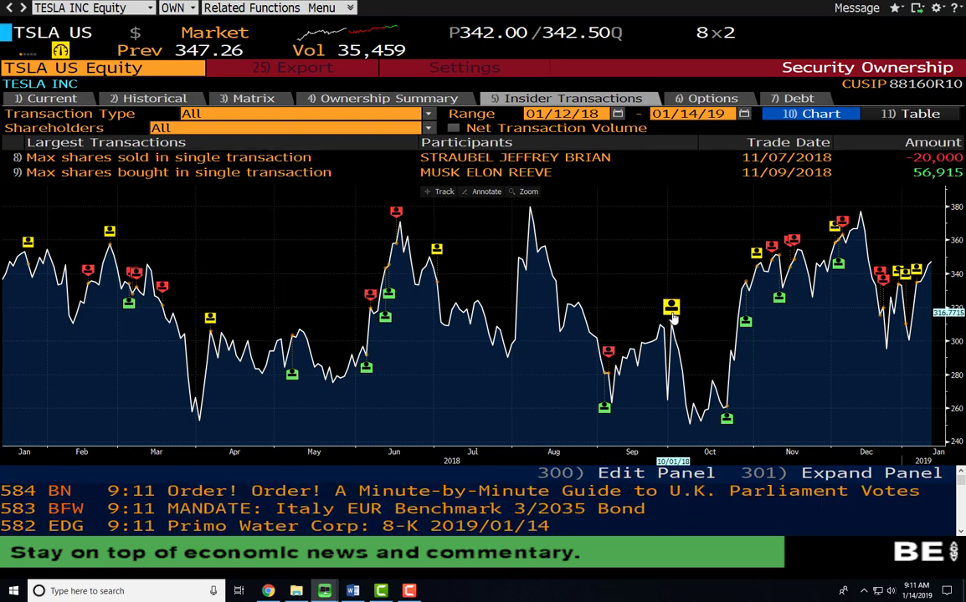
Step: View the participants in the 1/7/2019 insider transaction, return to the chart and inspect the June 2018 transaction markers
left_click(915, 272)
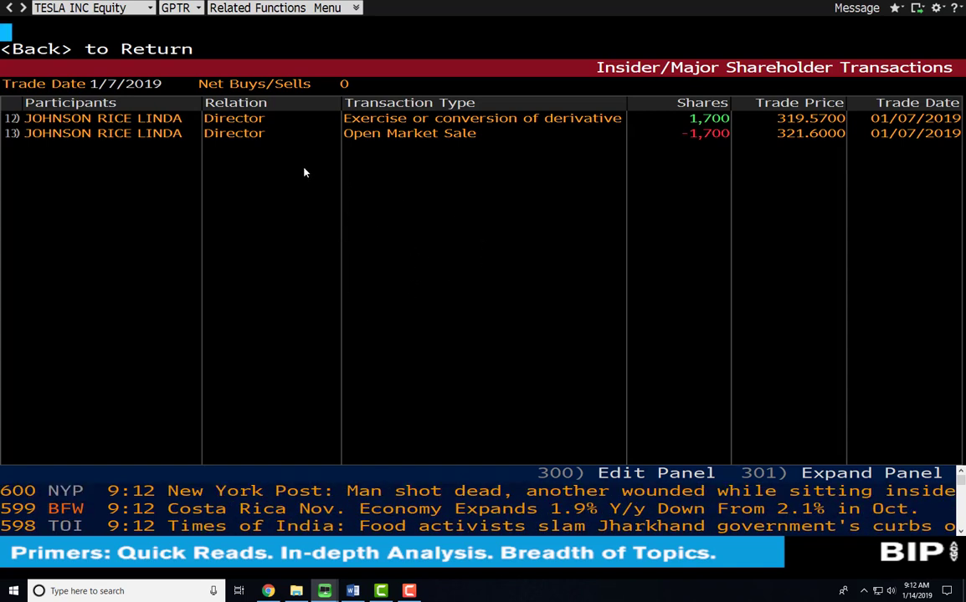
left_click(244, 142)
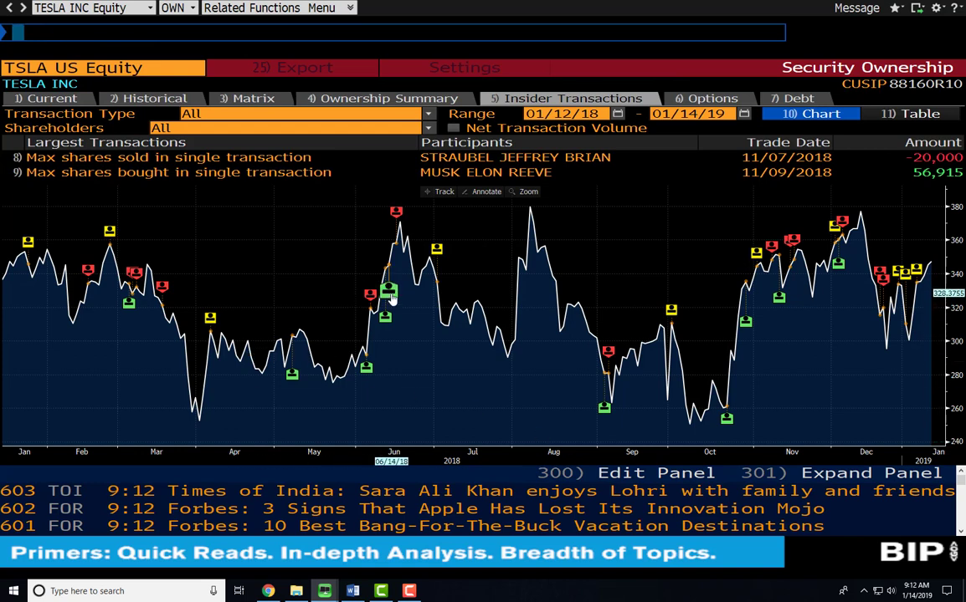
mouse_move(390, 303)
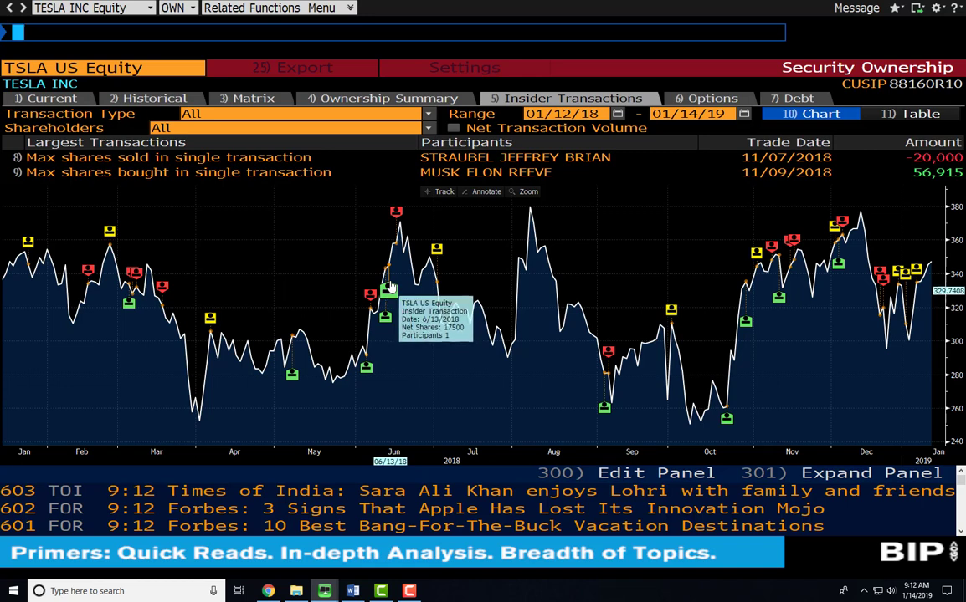
mouse_move(397, 222)
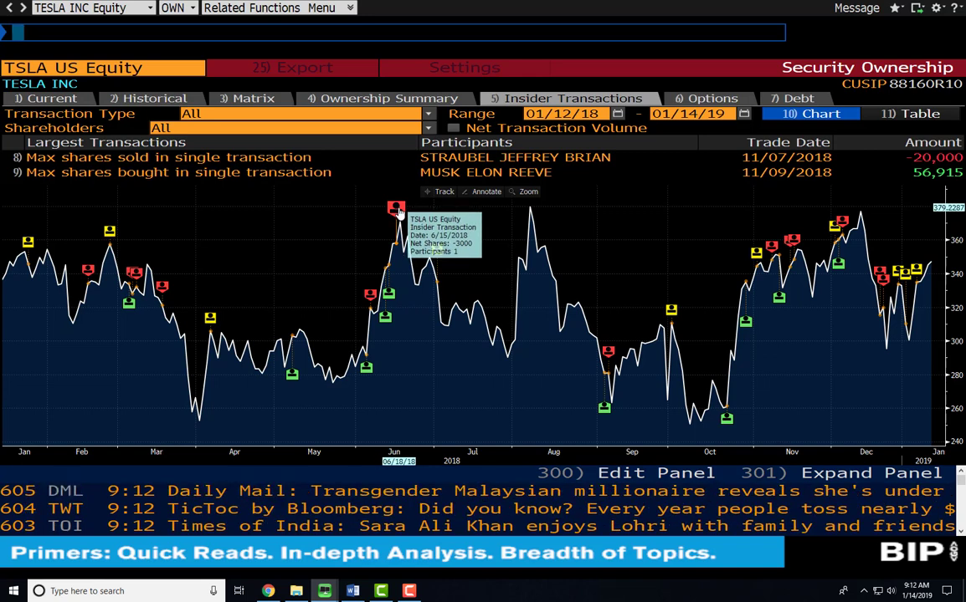
mouse_move(671, 311)
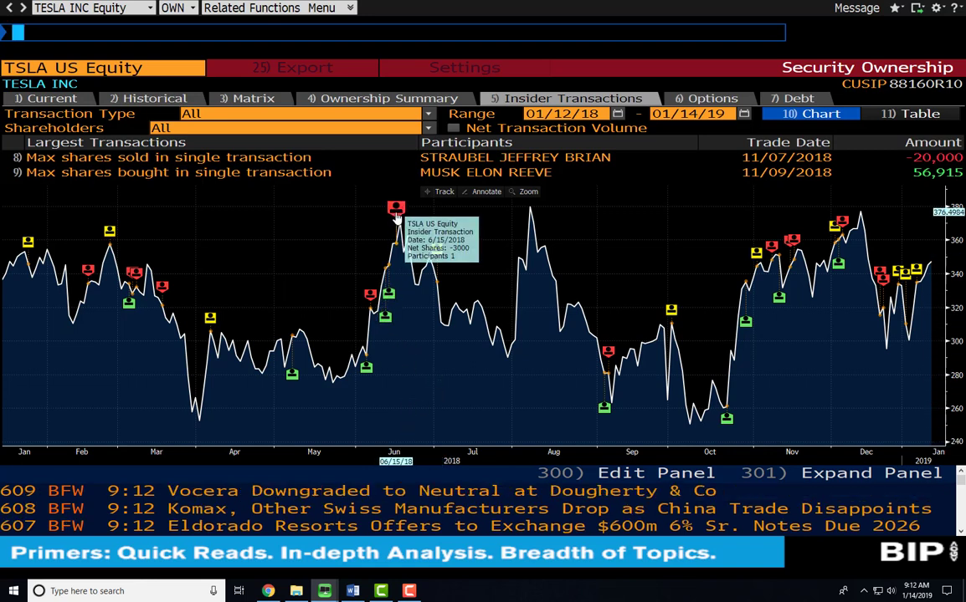
mouse_move(796, 250)
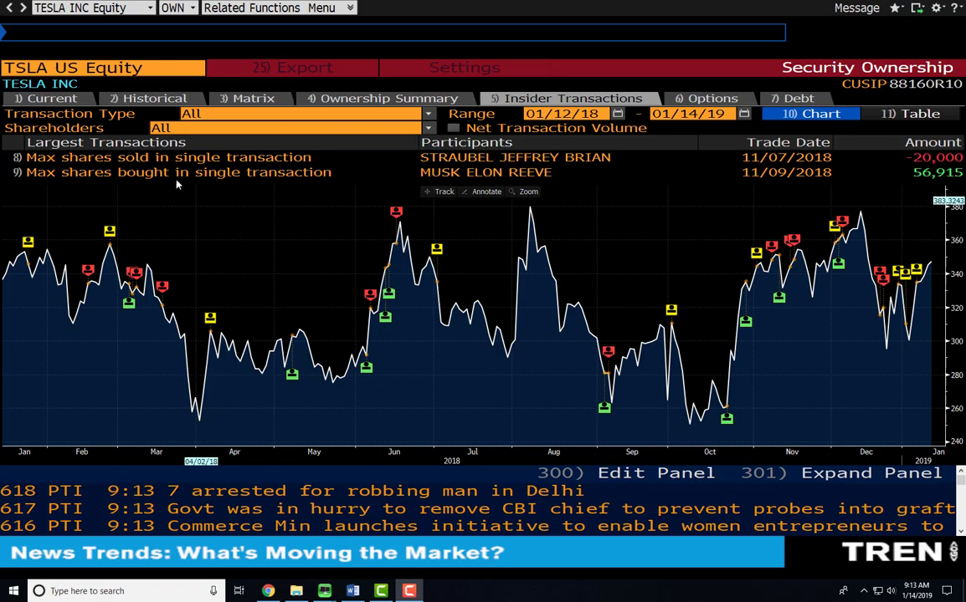
left_click(158, 64)
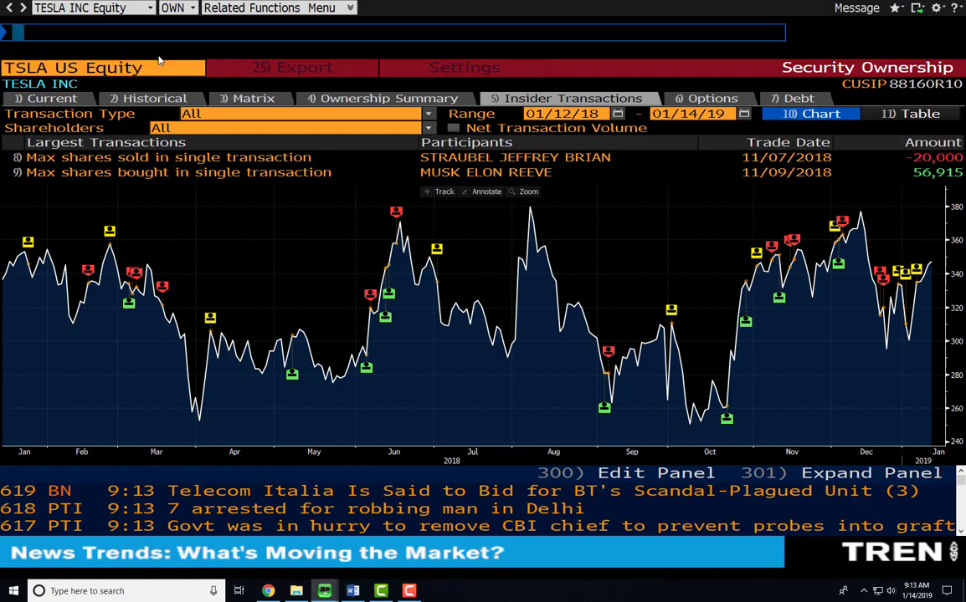
Step: View the menu of analysis functions for Tesla and return to the insider transactions chart
type("menu")
key("Return")
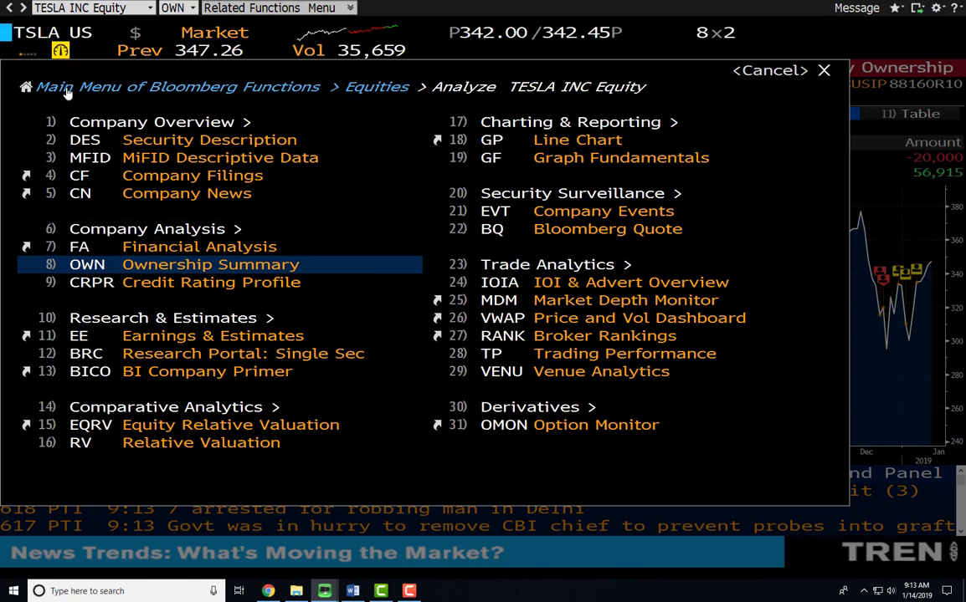
key("Escape")
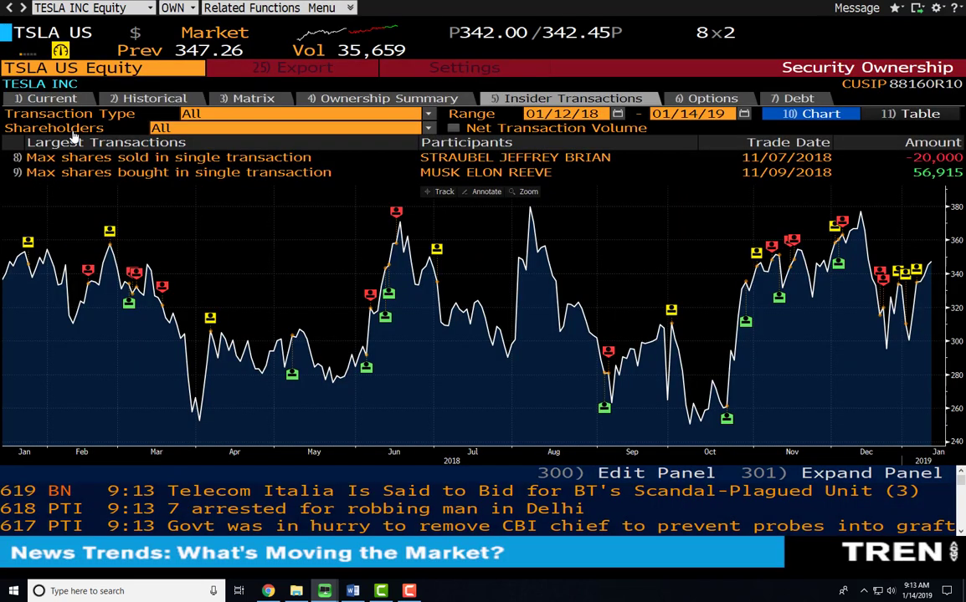
Step: Find the IPO function and open the Equity Offerings overview
left_click(4, 36)
type("IPO")
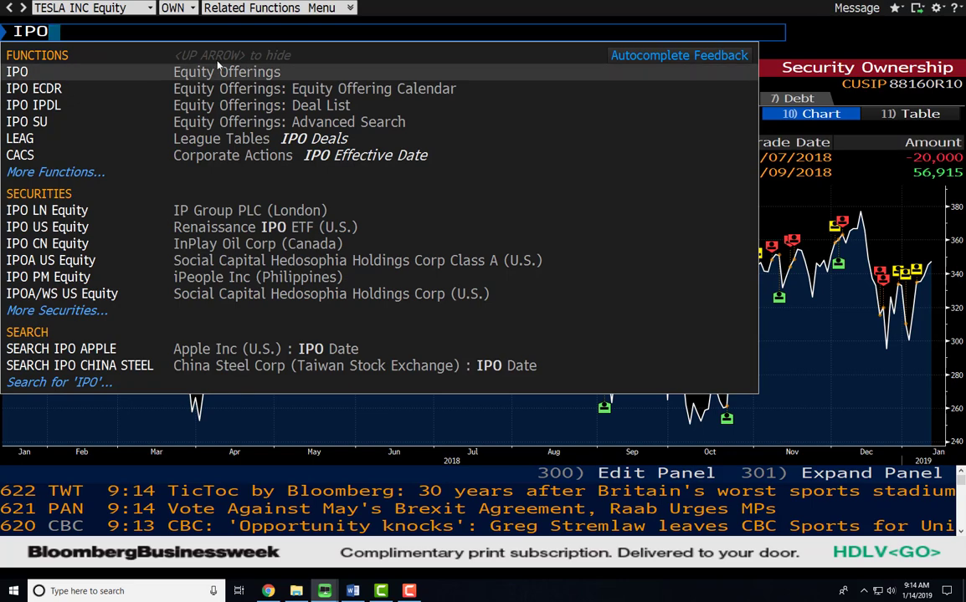
left_click(269, 74)
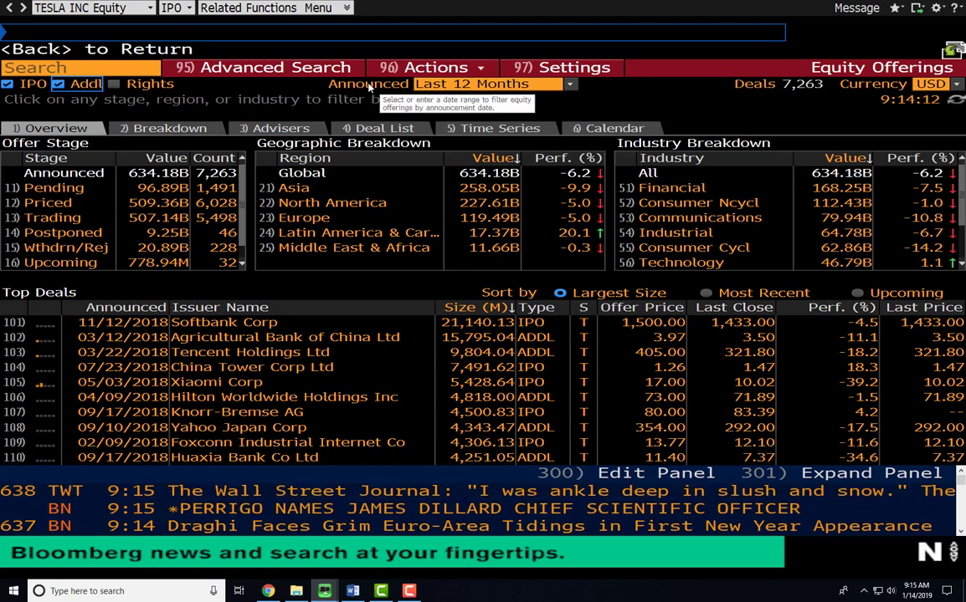
Step: Set a custom announcement date range of 01/14/2016 to 01/14/2017 for the equity offerings
left_click(570, 84)
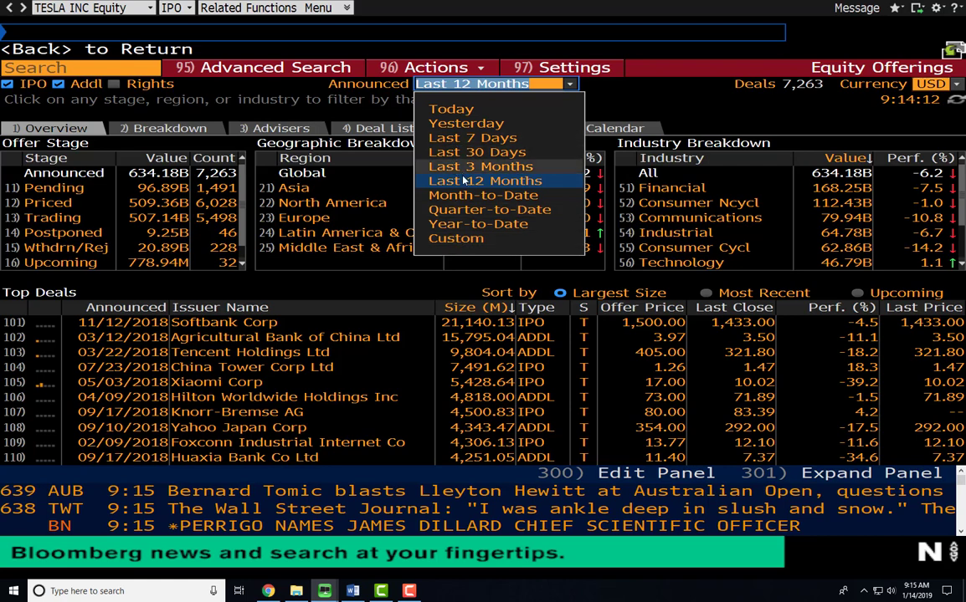
left_click(465, 239)
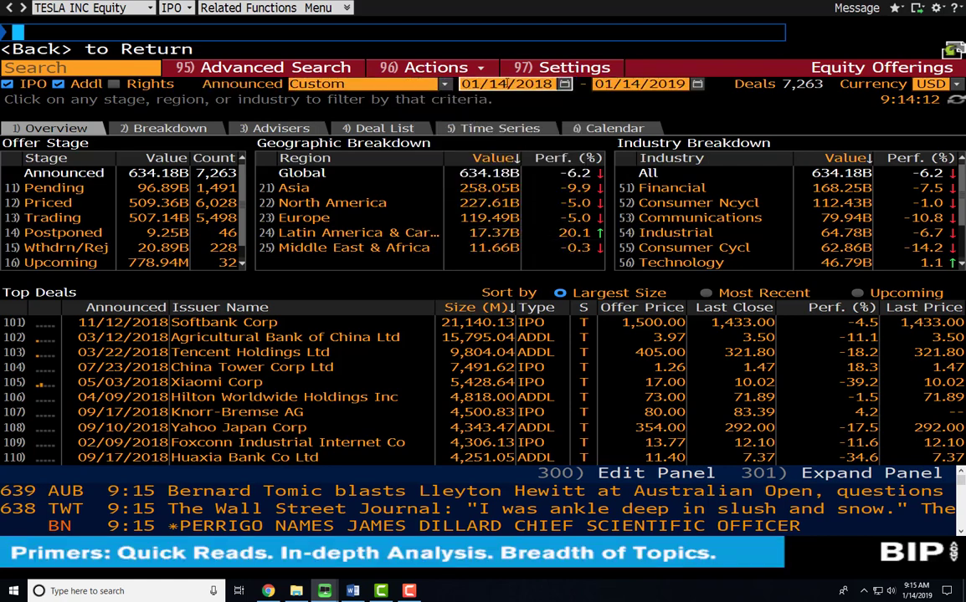
left_click(500, 85)
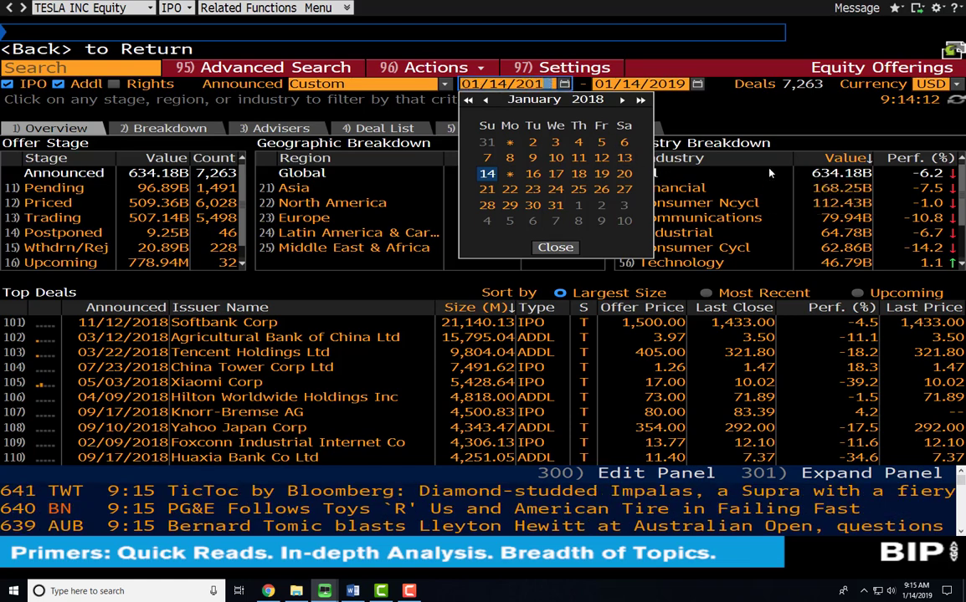
key("Tab")
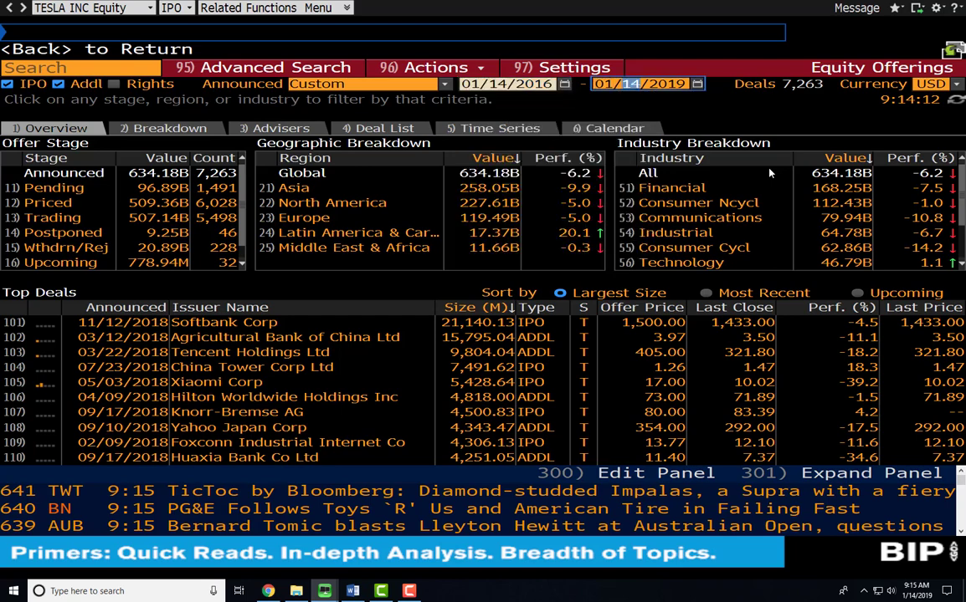
type("01142017")
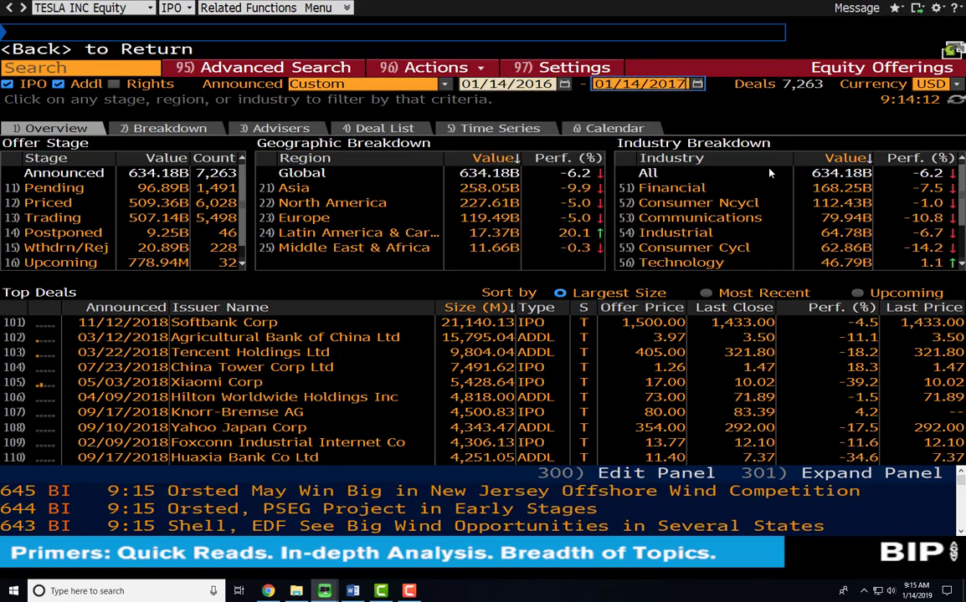
key("Return")
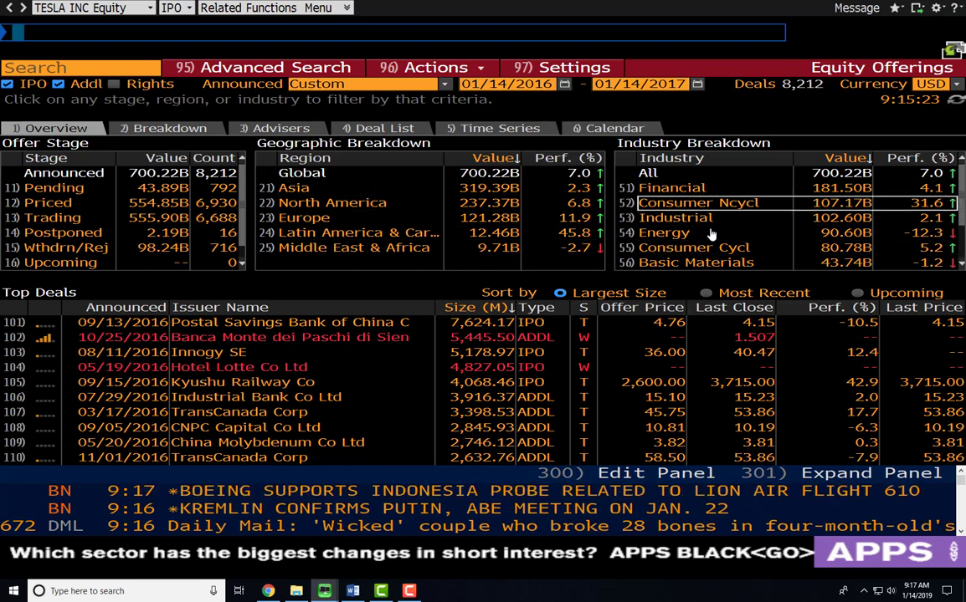
Step: Filter the equity offerings by the Financial industry, the Asia region and the Trading offer stage
left_click(672, 188)
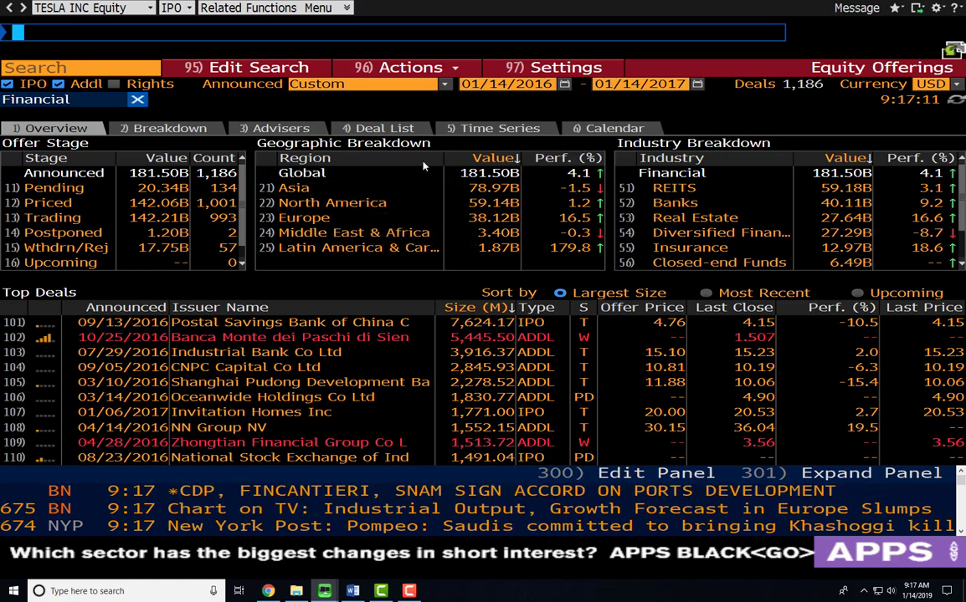
left_click(285, 189)
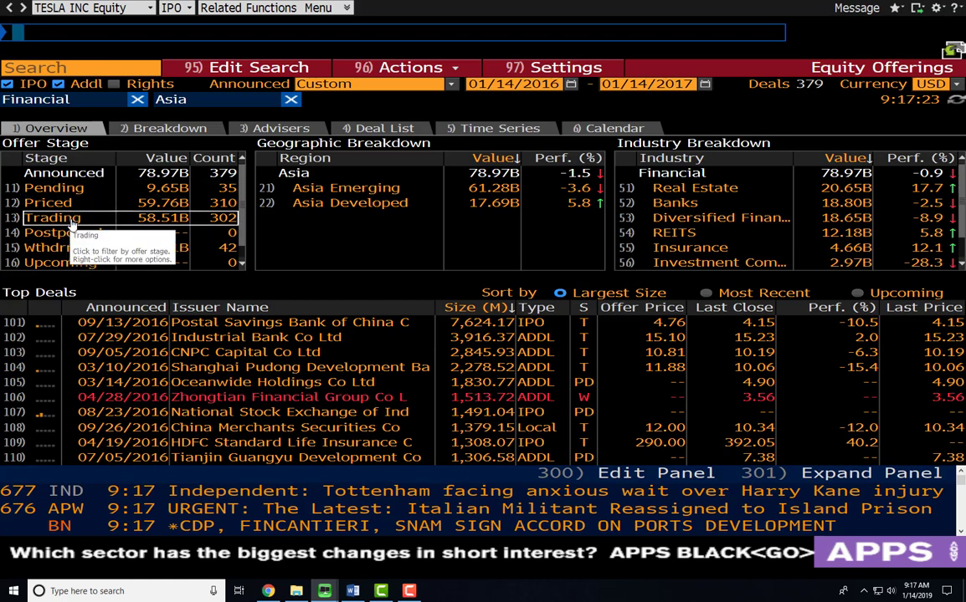
left_click(73, 219)
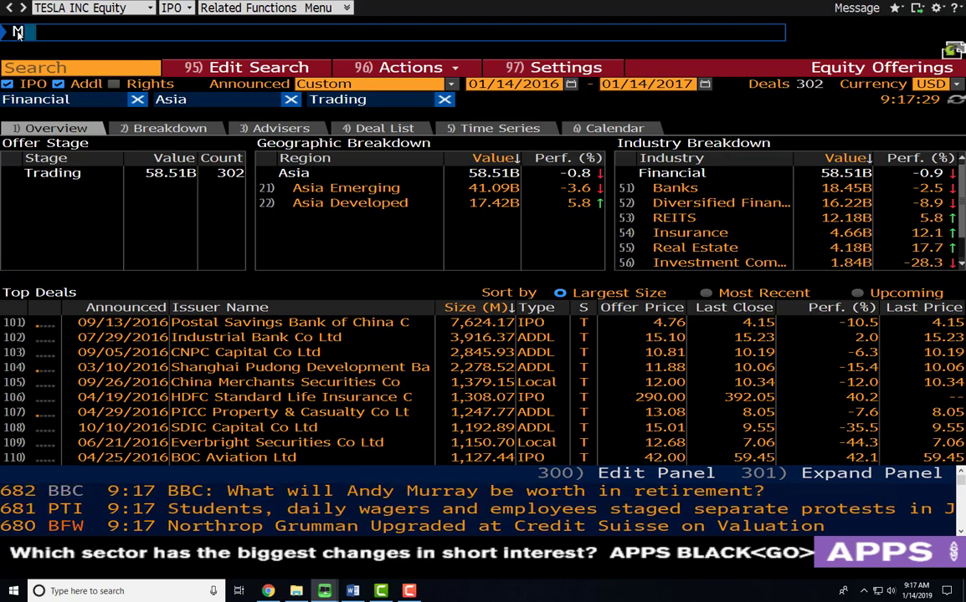
Step: Look up MERGER, open the Mergers & Acquisitions overview and check its date range options and geographic breakdown
type("ERGER")
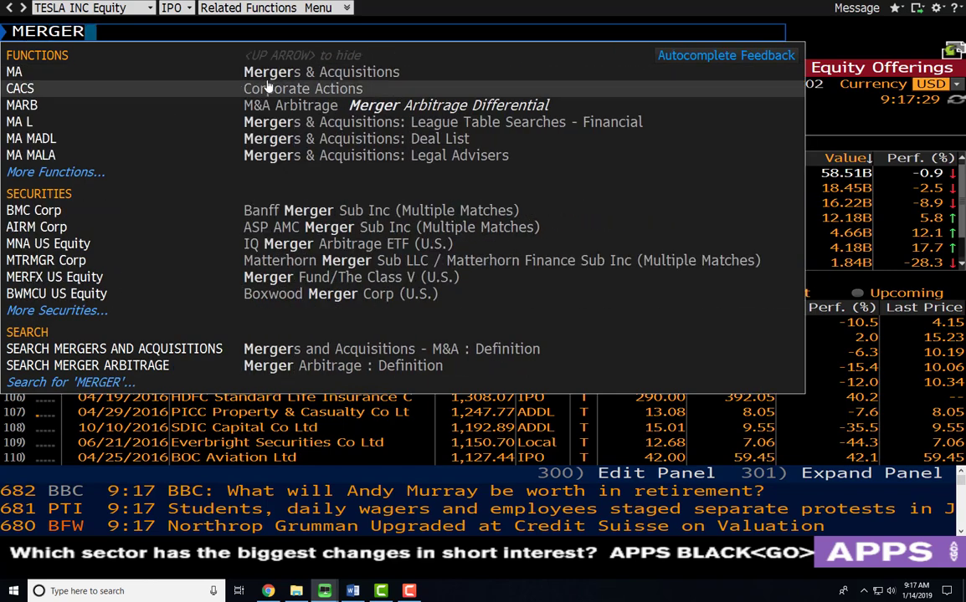
left_click(273, 75)
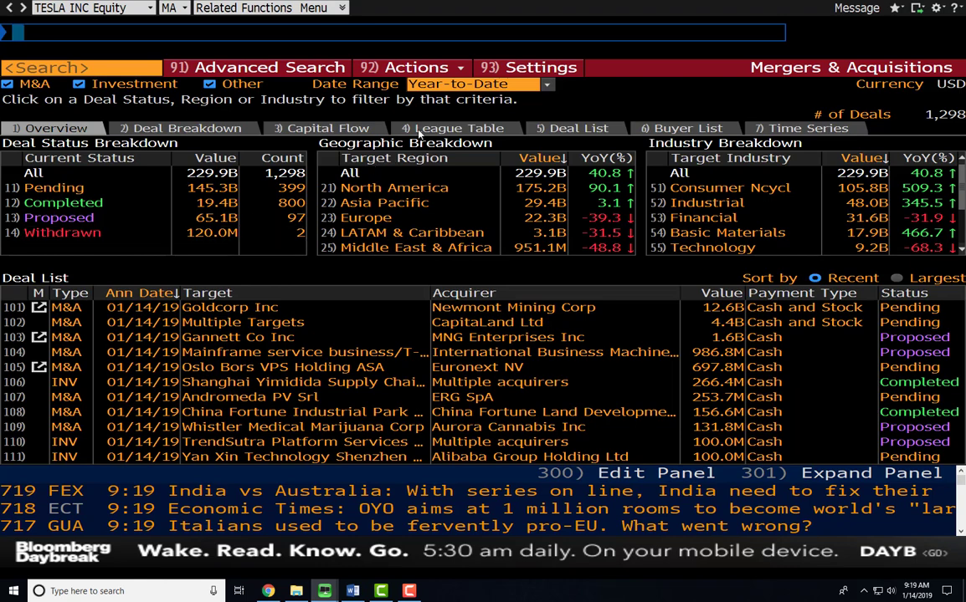
left_click(546, 86)
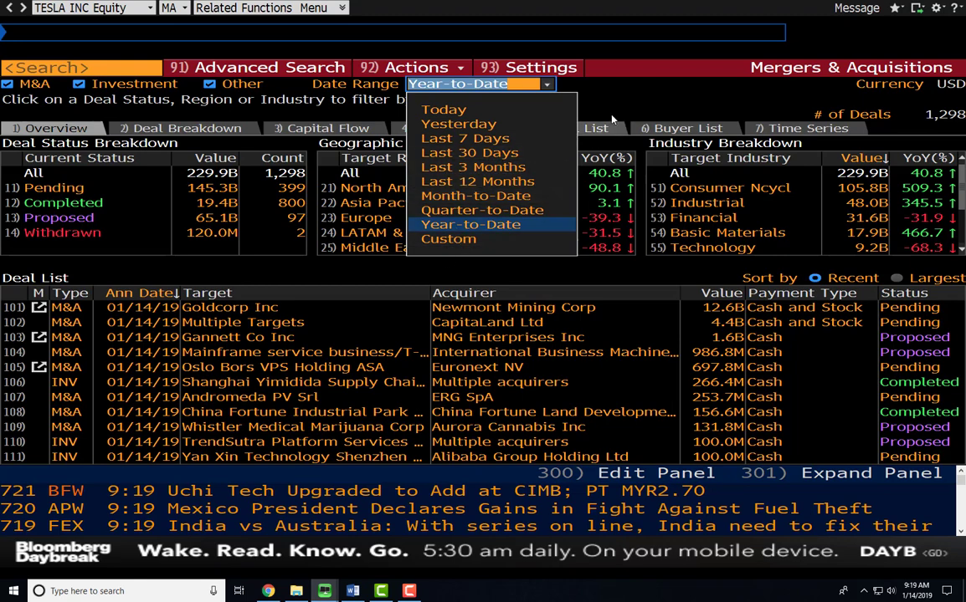
left_click(557, 94)
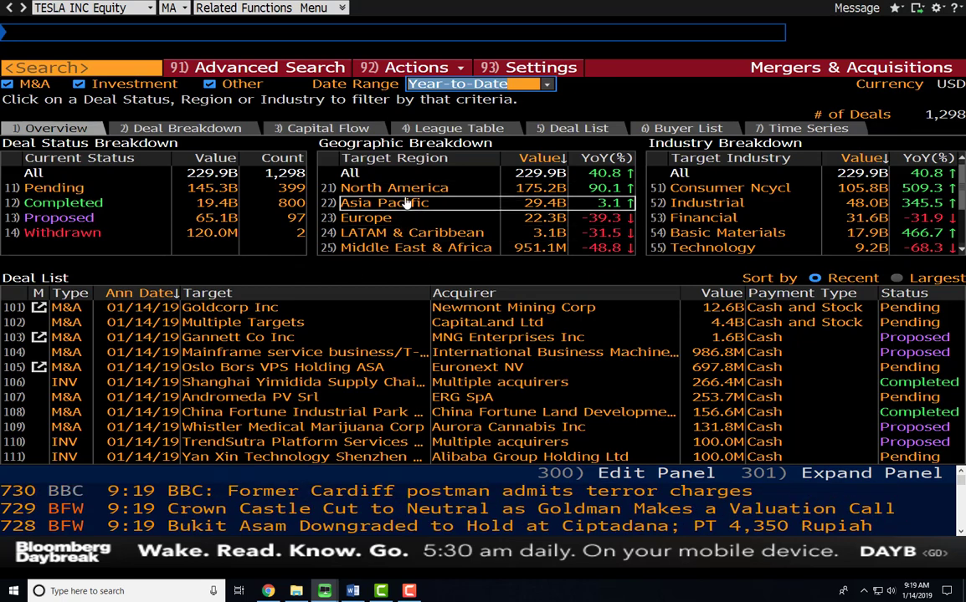
mouse_move(397, 209)
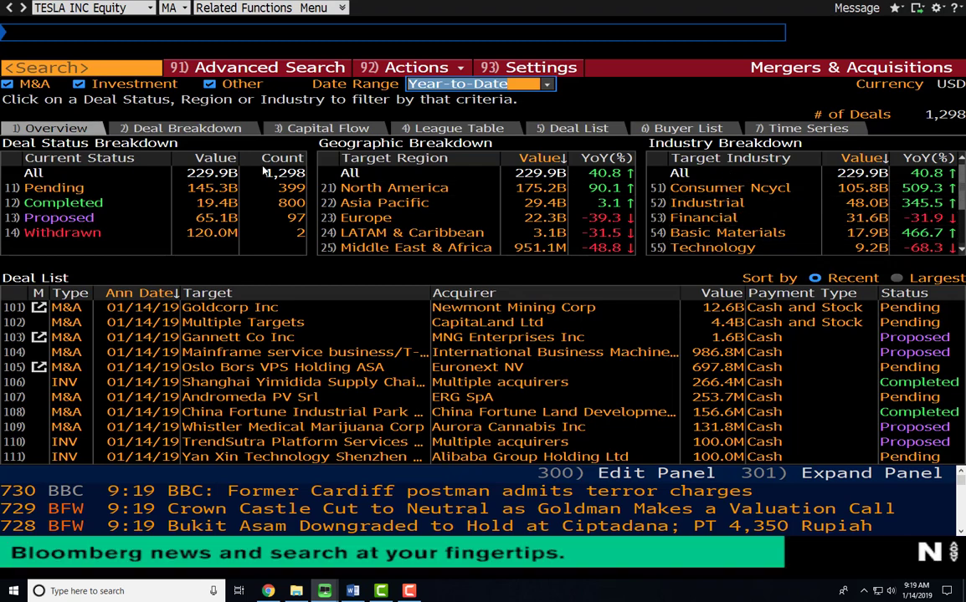
Step: Filter the M&A deal breakdown by the Free Cashflow target multiple and sort the resulting deal list by announce date
left_click(181, 130)
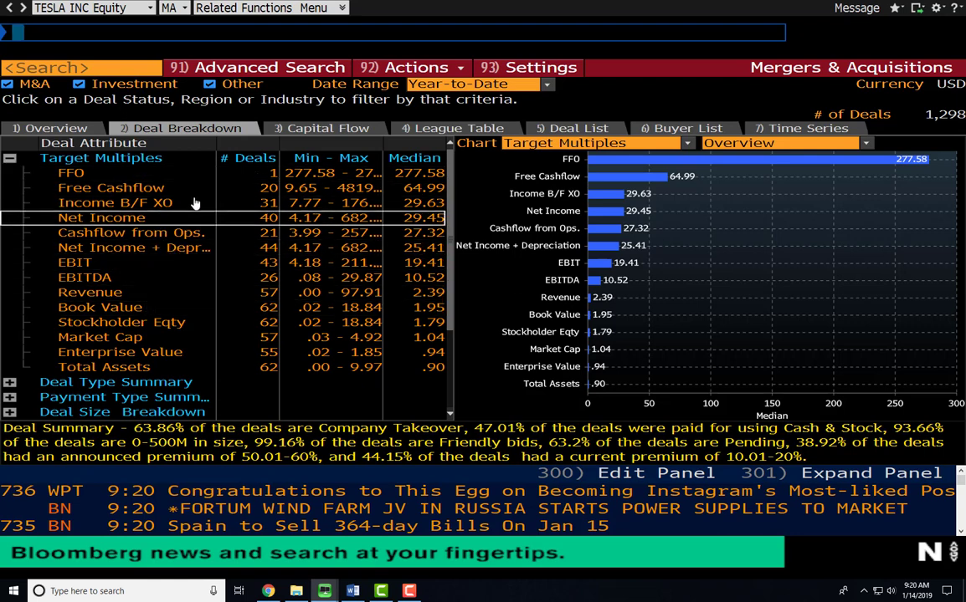
left_click(128, 189)
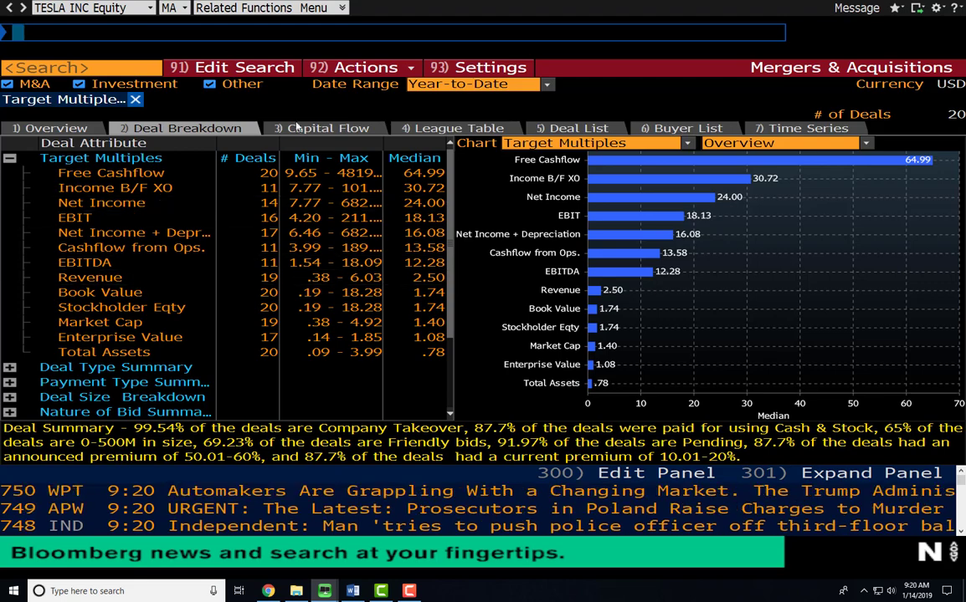
left_click(580, 129)
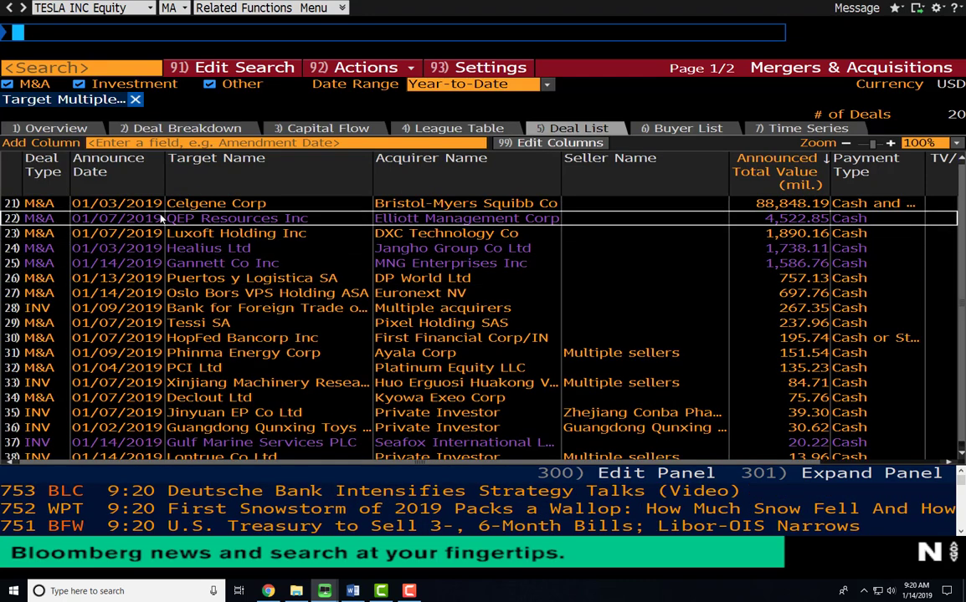
left_click(98, 164)
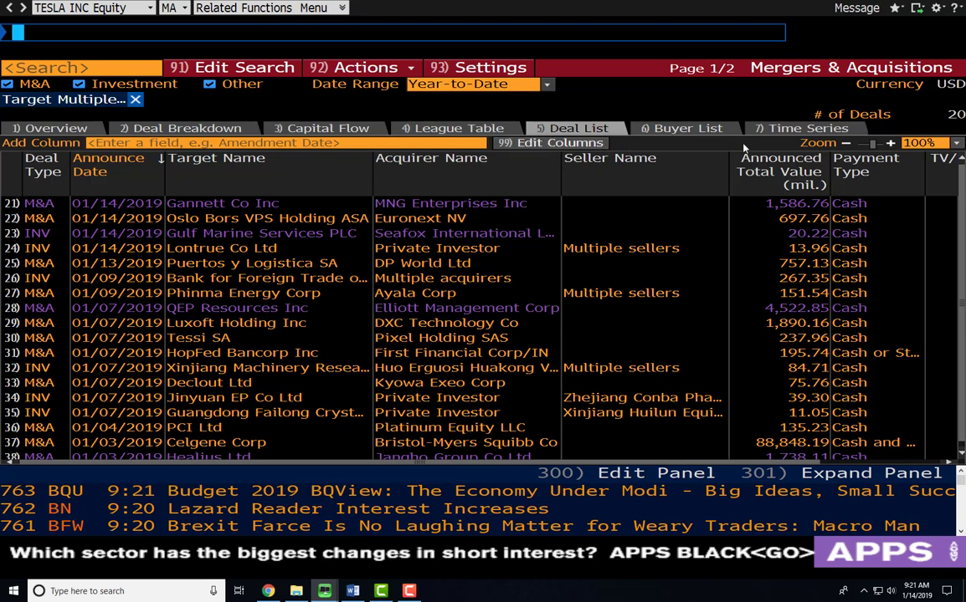
left_click(679, 164)
right_click(680, 164)
key("Escape")
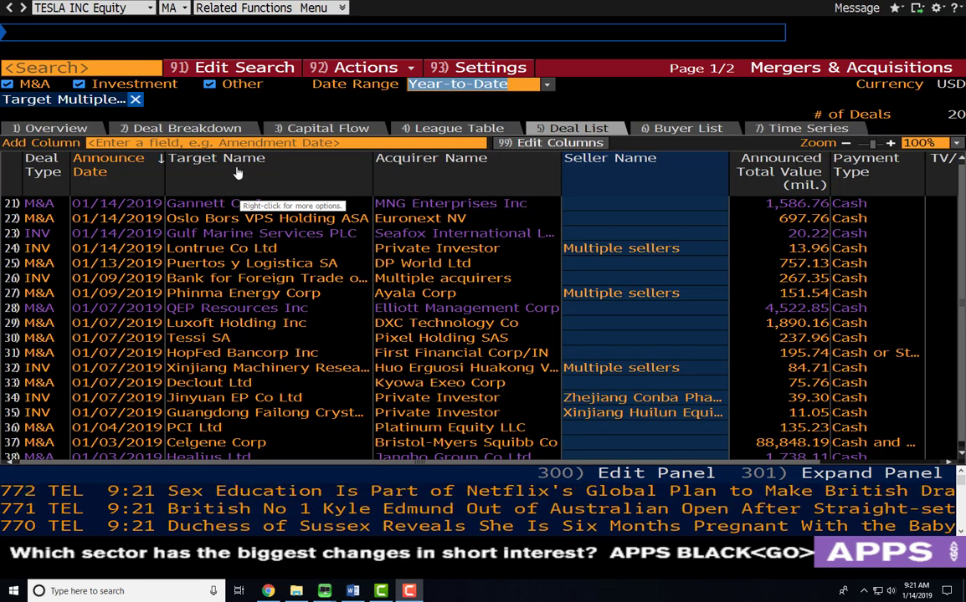
Step: Leave the M&A deal list, look up FEDERAL FUNDS and load the US Federal Funds Effective Rate index (FEDL01)
left_click(21, 35)
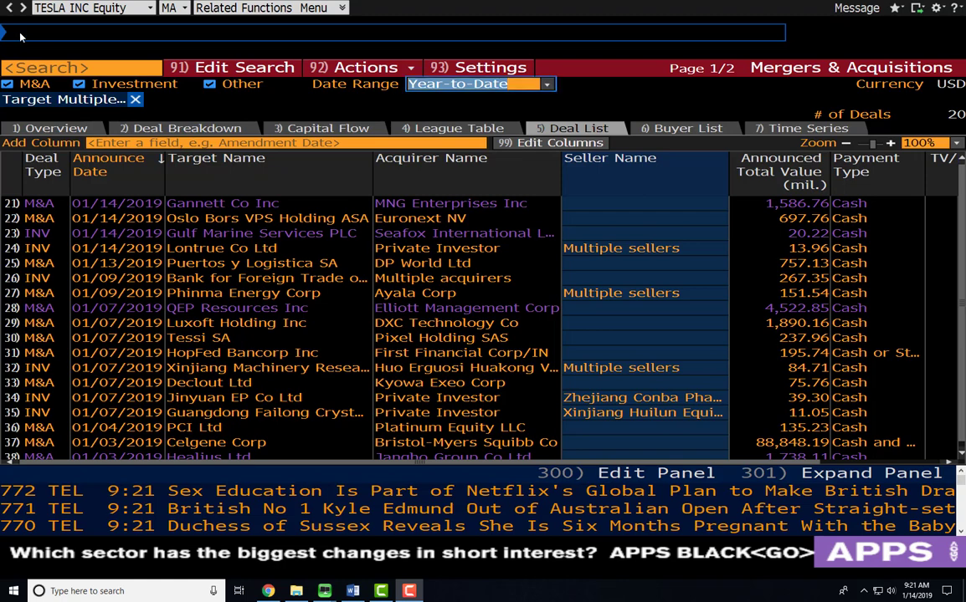
key("Escape")
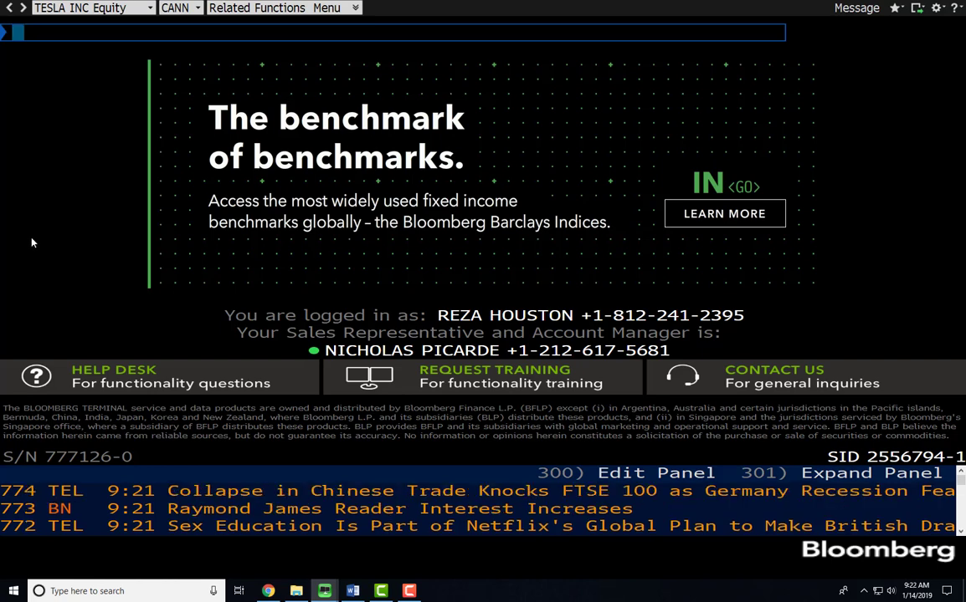
type("FEER")
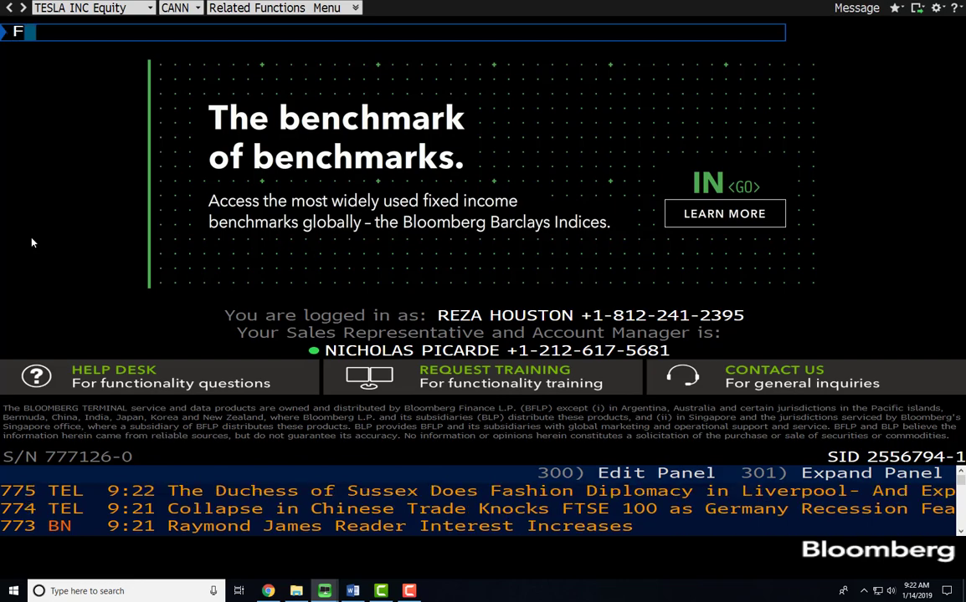
key("BackSpace")
key("BackSpace")
type("DERAL FUNDS")
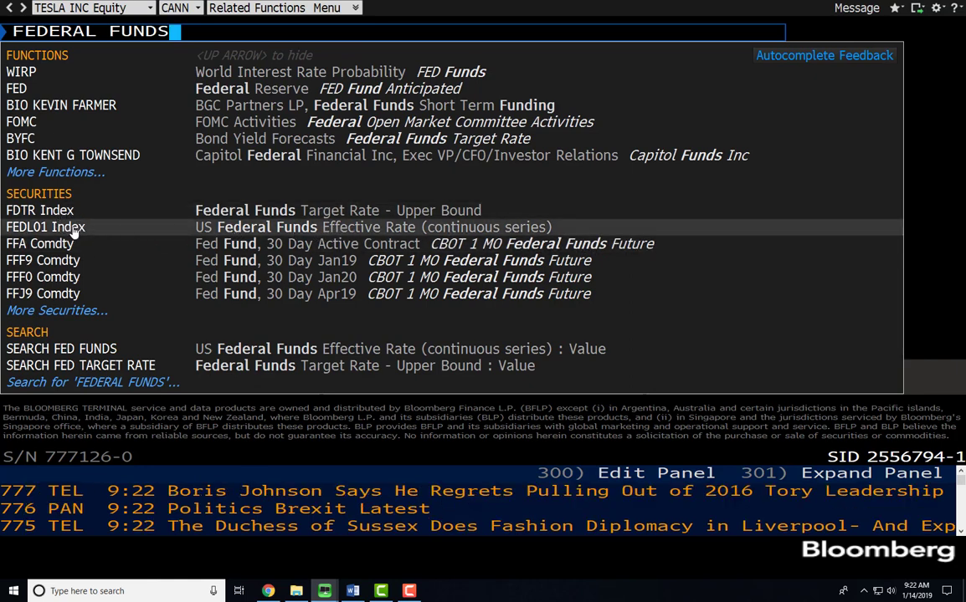
left_click(213, 227)
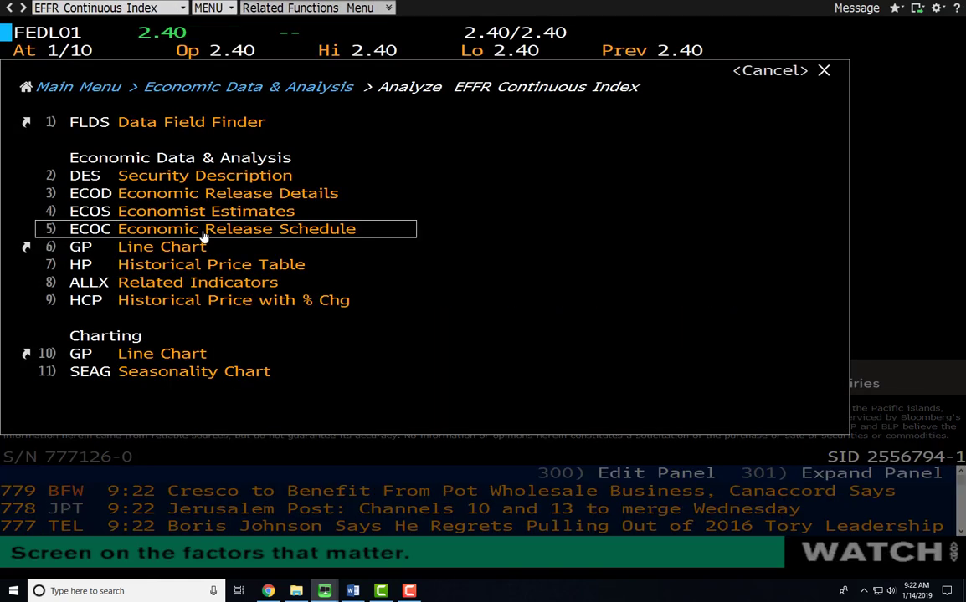
Step: Review the functions available for the FEDL01 index and open its line chart (GP)
key("Down")
key("Up")
key("Up")
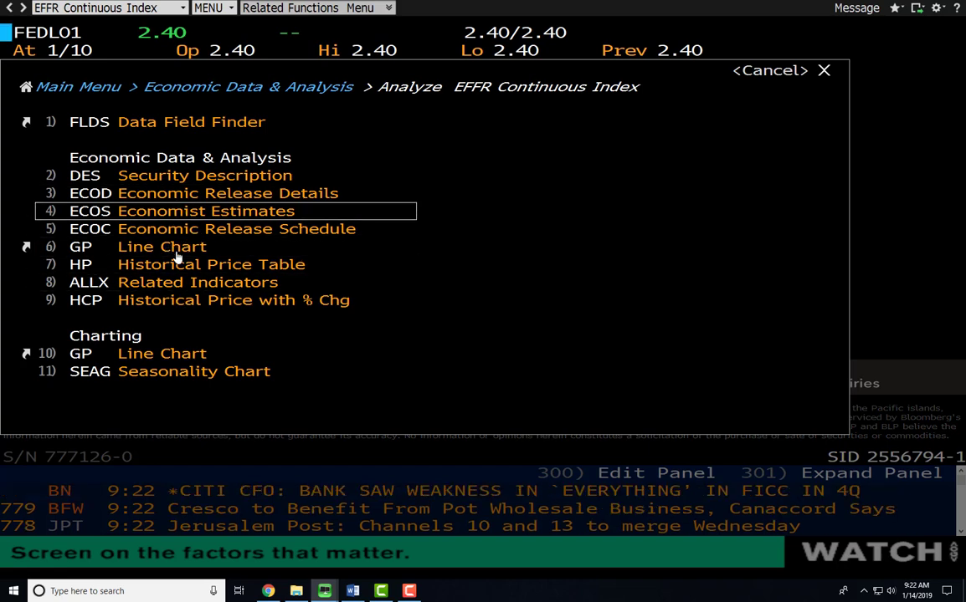
key("Down")
key("Down")
key("Down")
key("Down")
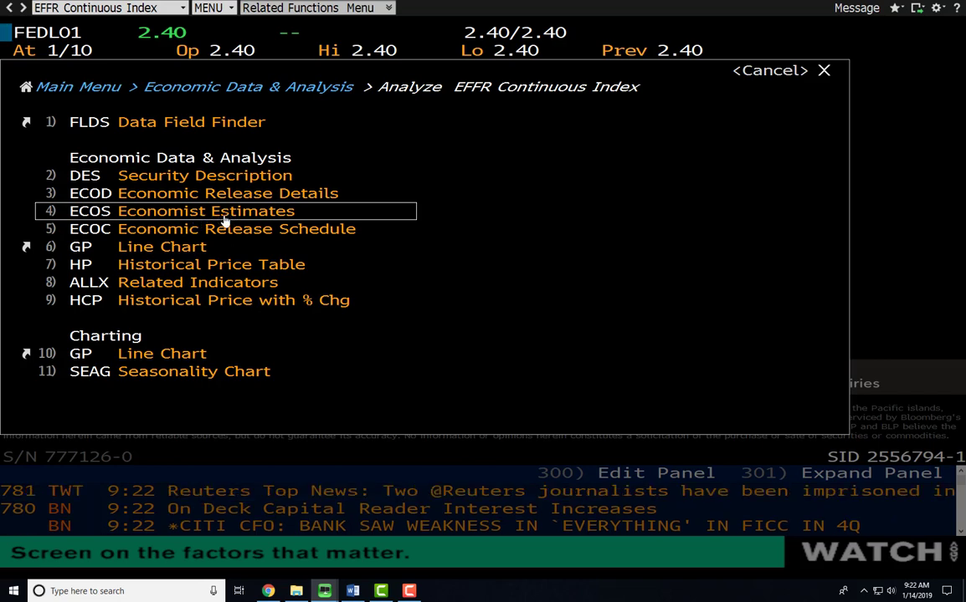
left_click(191, 248)
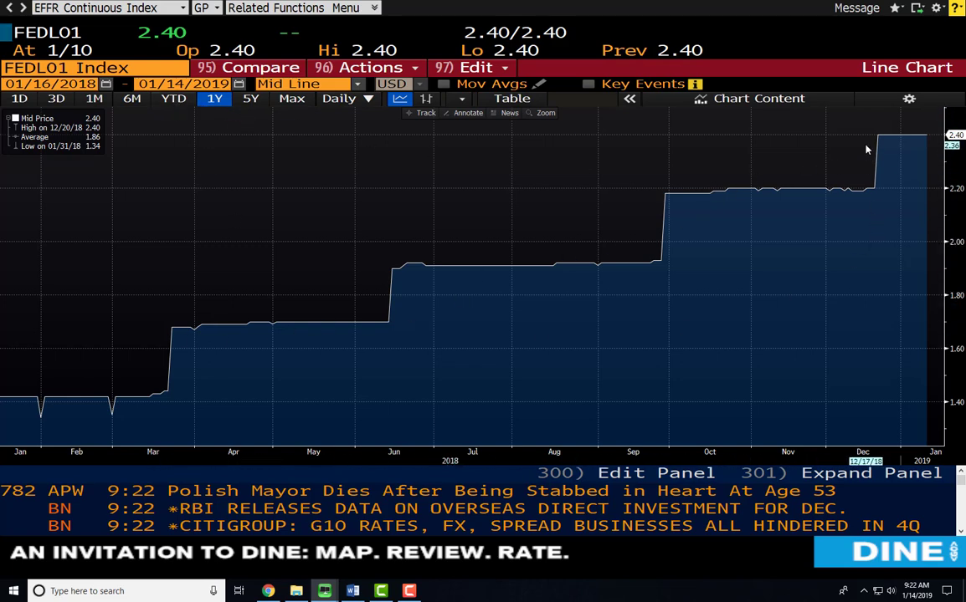
Step: Show the federal funds rate chart over six months and over its maximum history, and inspect the 1981 peak
mouse_move(901, 145)
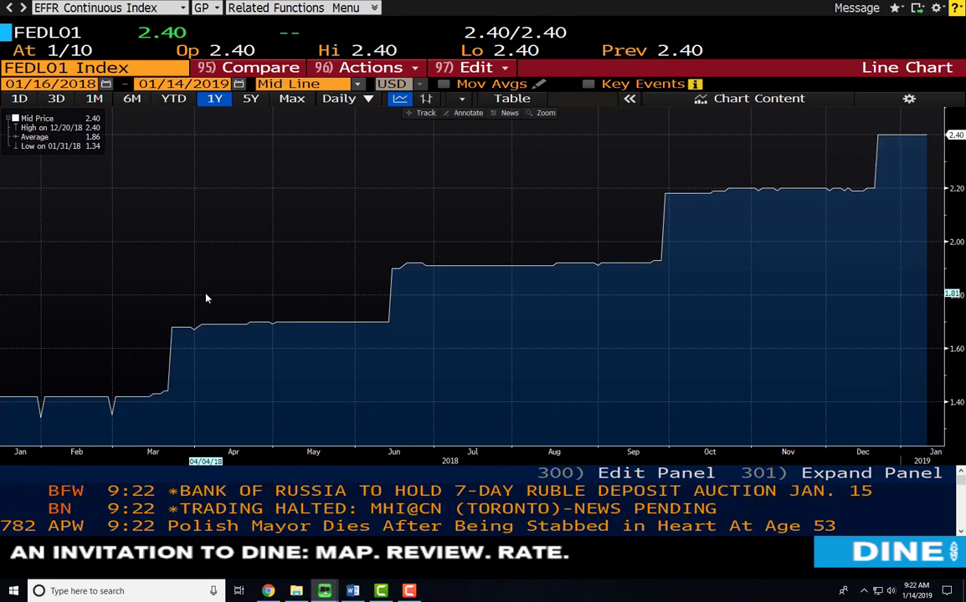
left_click(136, 102)
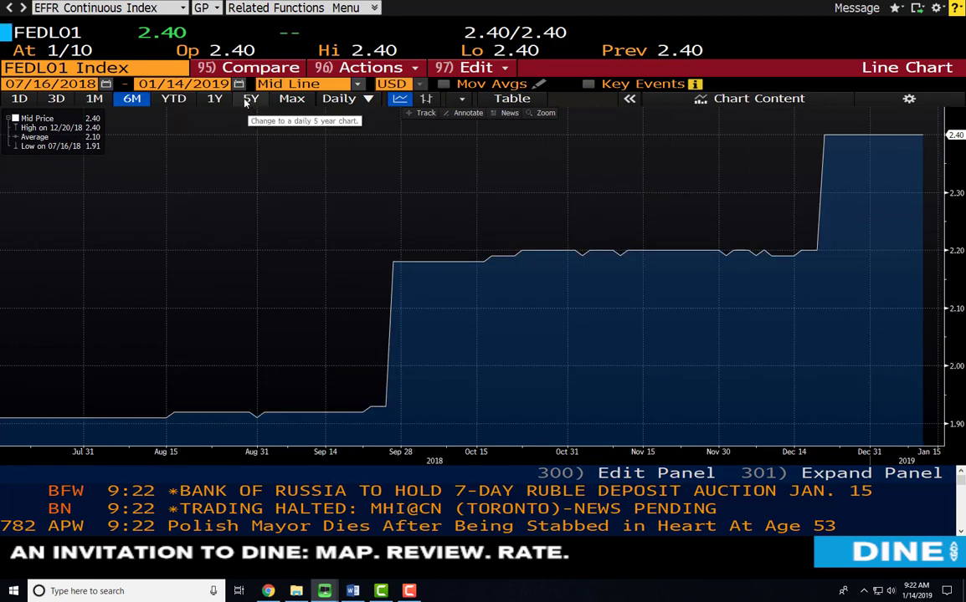
left_click(282, 101)
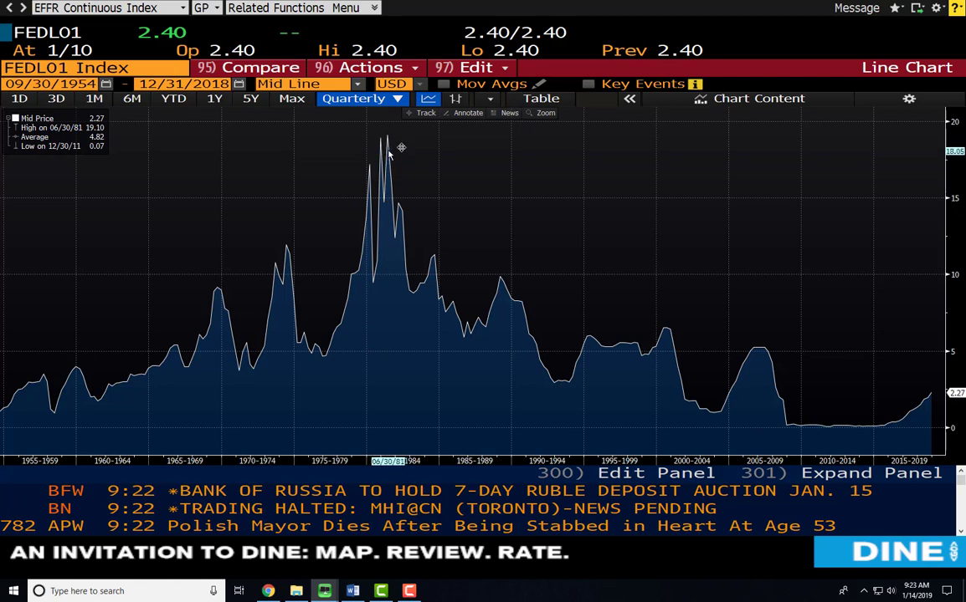
mouse_move(389, 140)
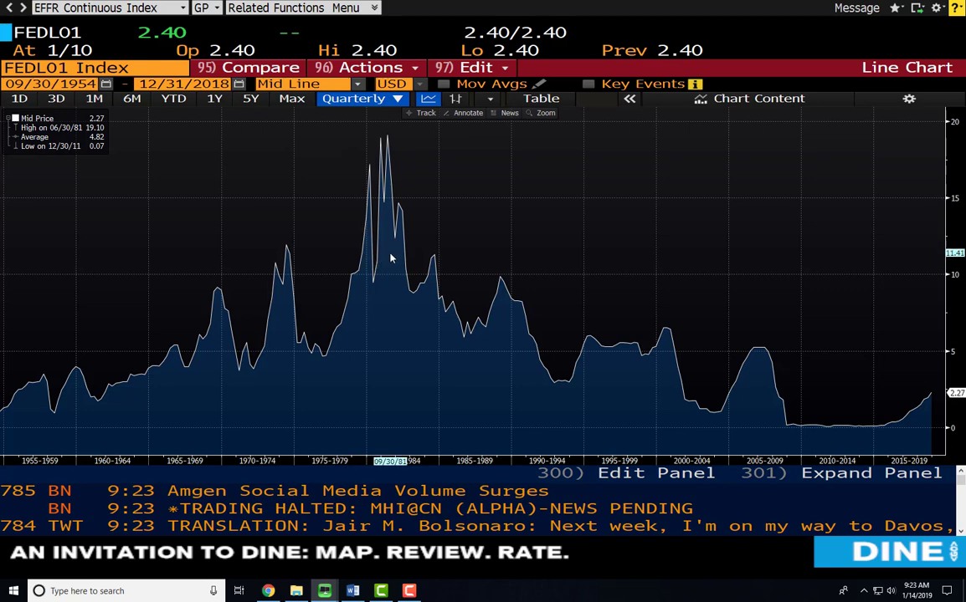
Step: Compare the FEDL01 chart with the Federal Funds Target Rate - Upper Bound (FDTR Index), using Mid Price
mouse_move(374, 278)
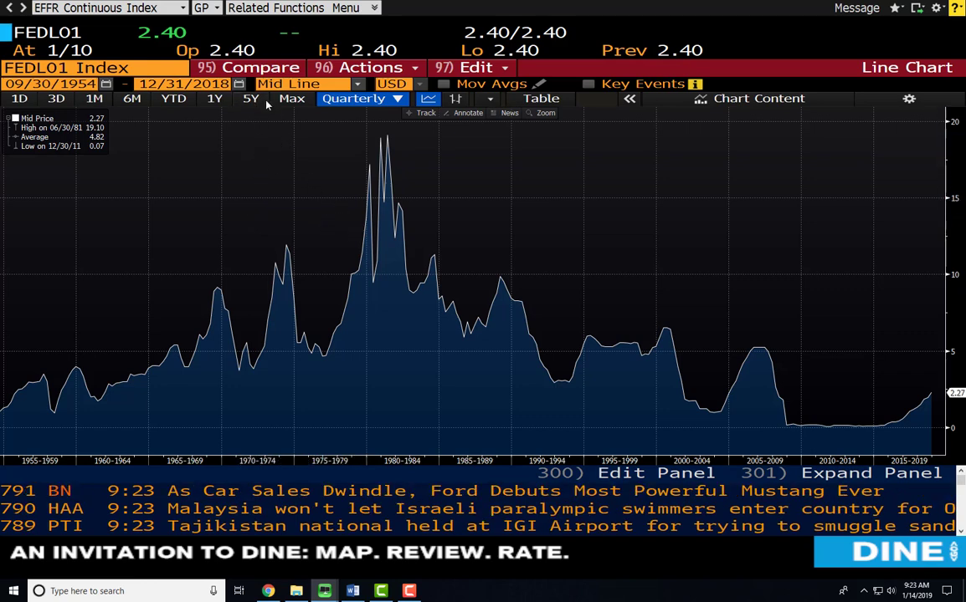
left_click(248, 68)
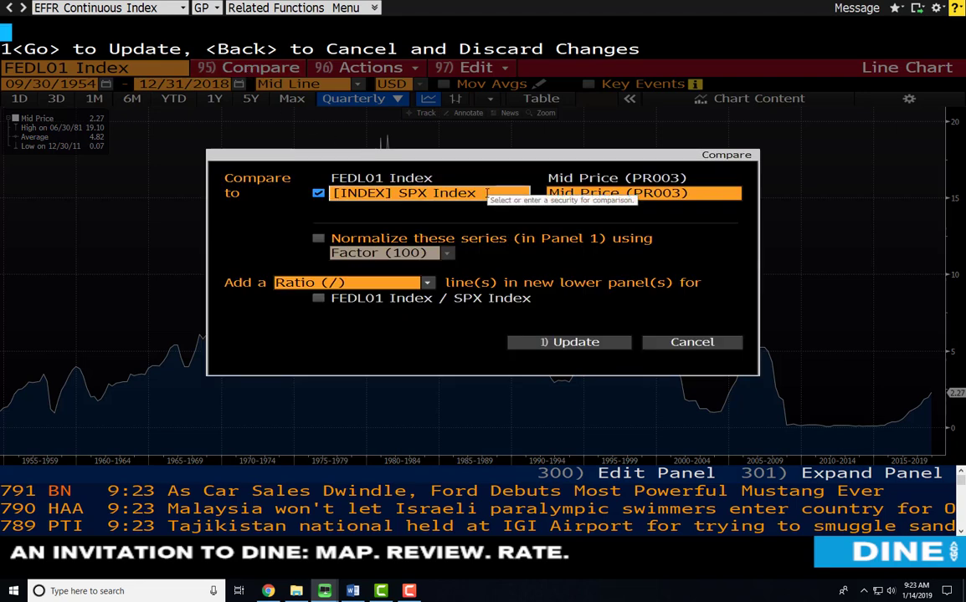
left_click(486, 193)
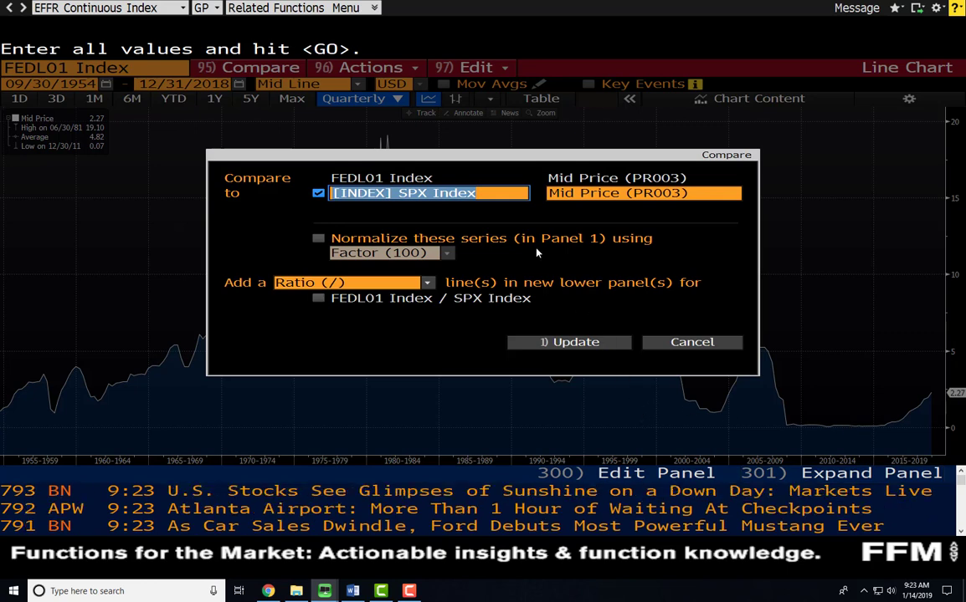
type("\\")
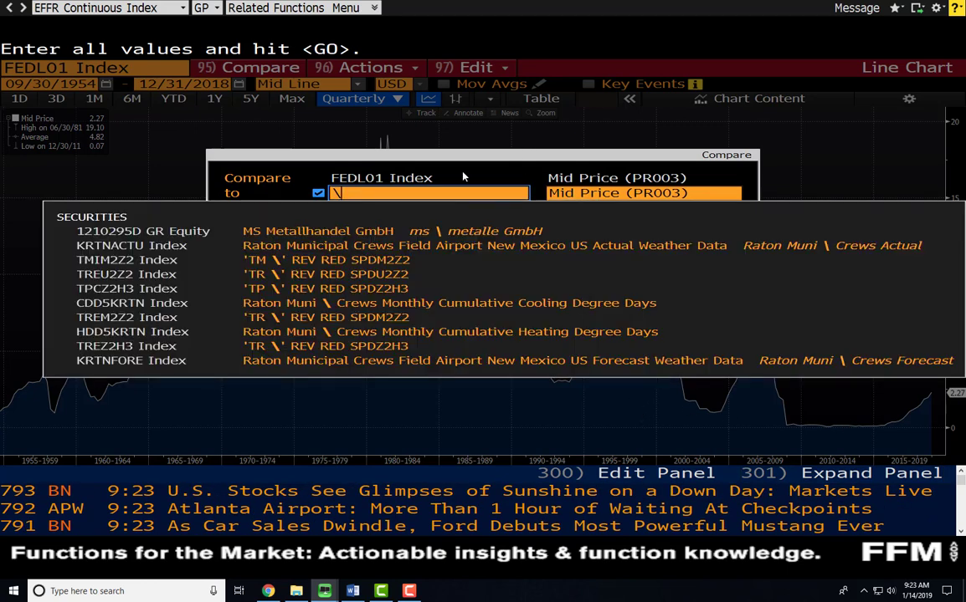
key("BackSpace")
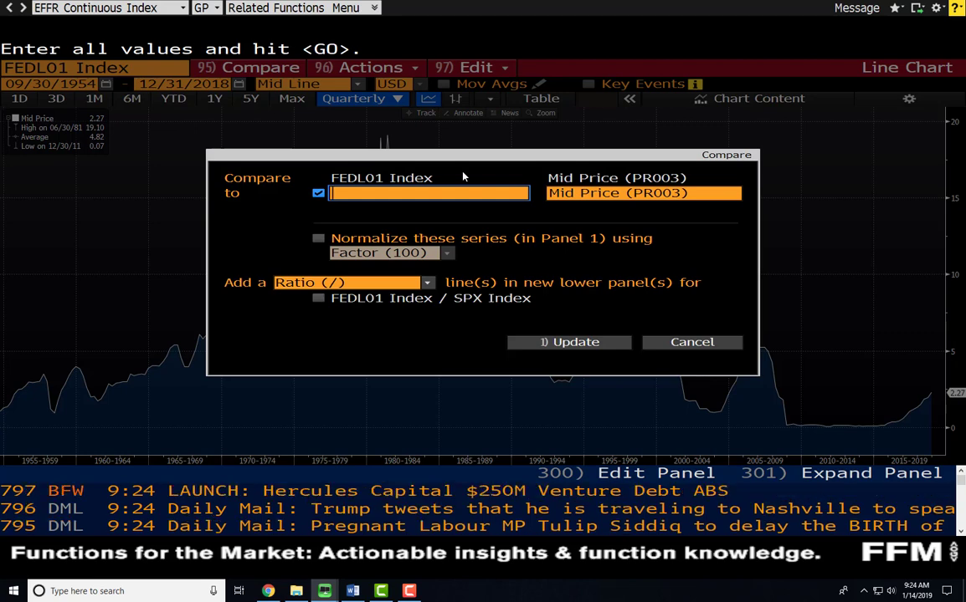
type("fedr")
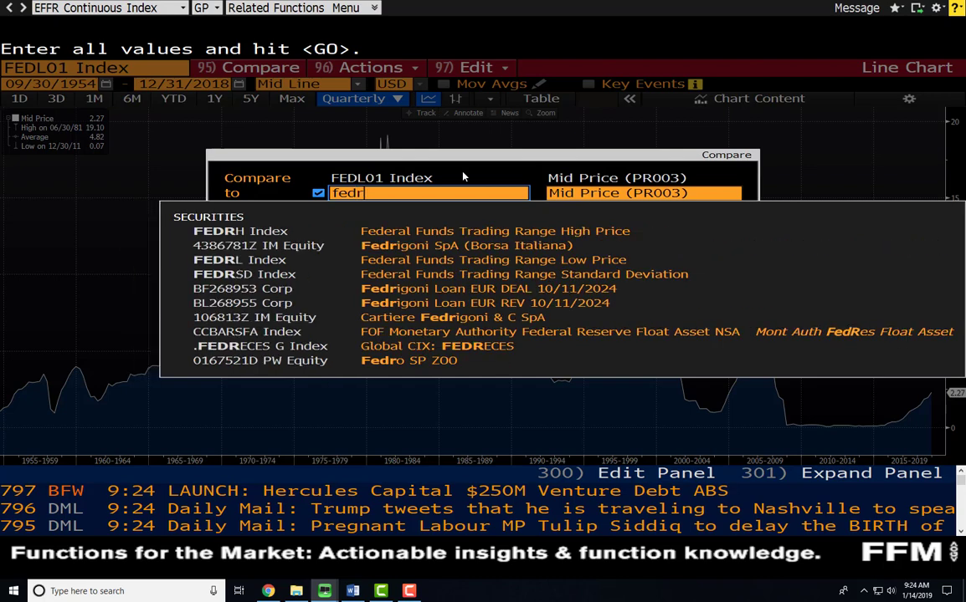
key("BackSpace")
type("eral funds")
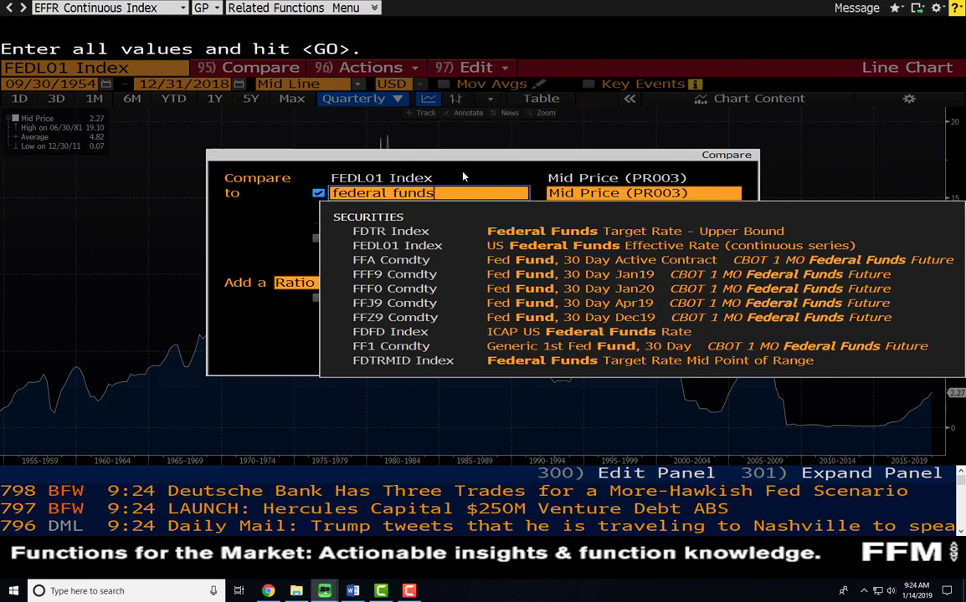
type(" target")
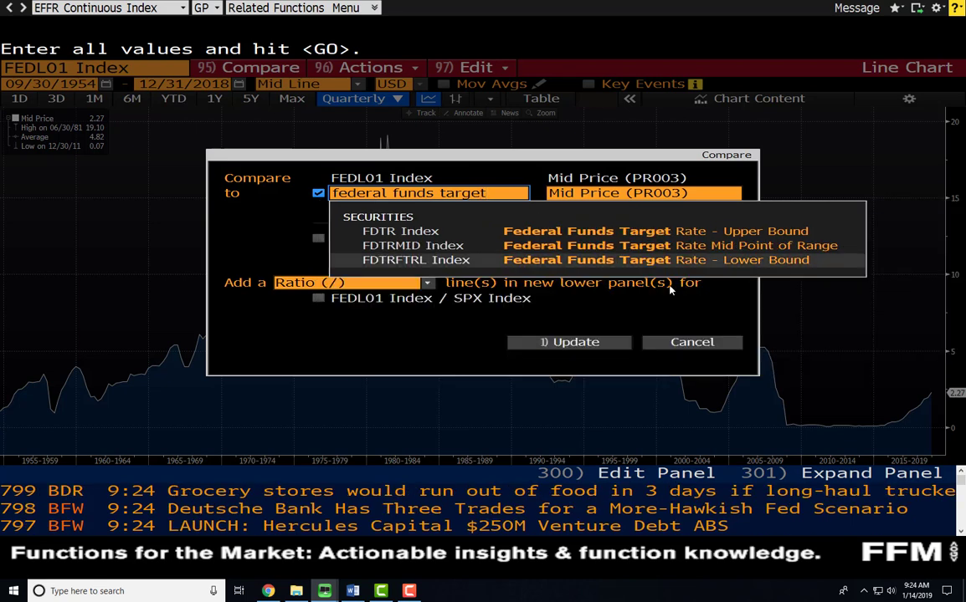
left_click(691, 238)
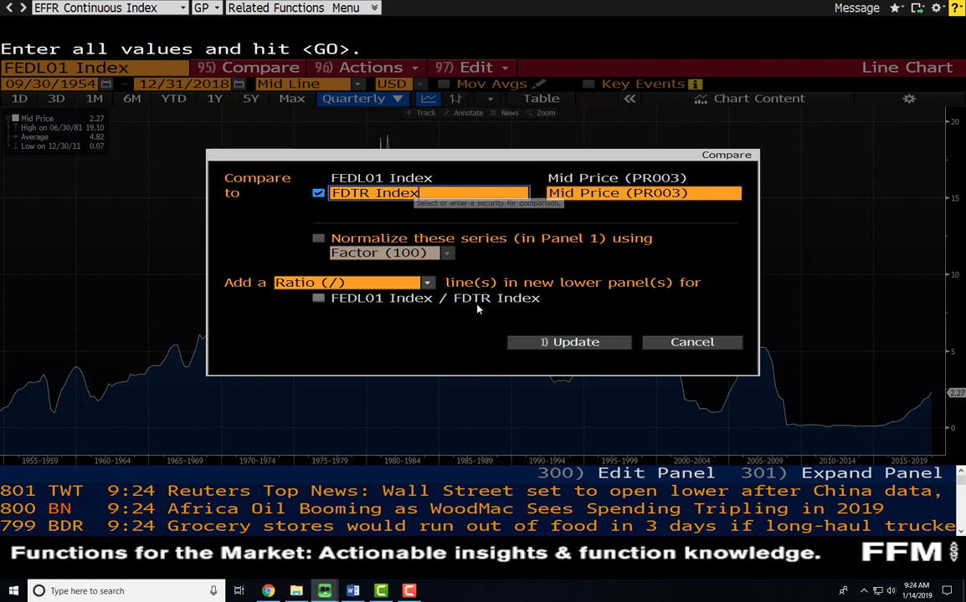
left_click(569, 342)
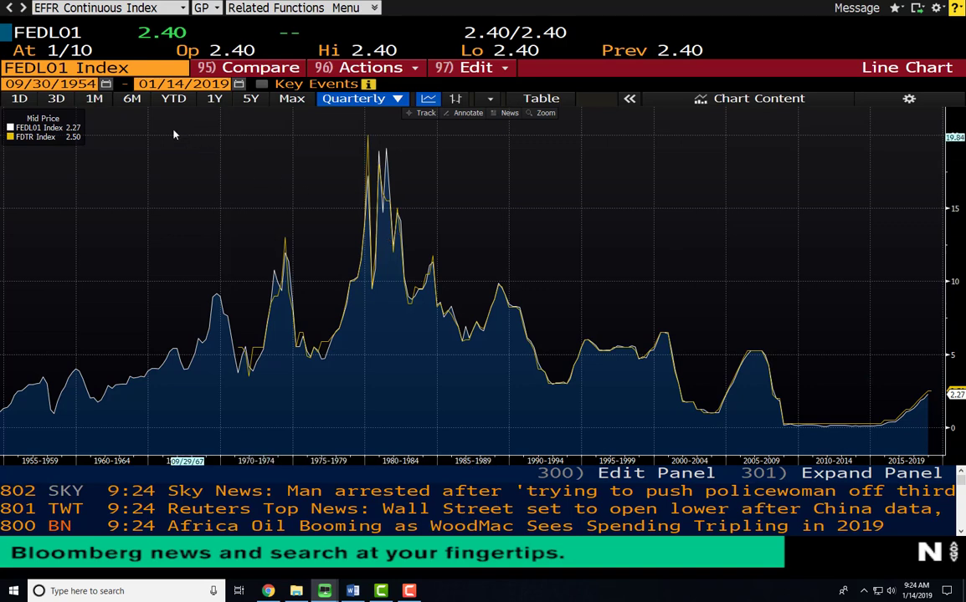
Step: Show the effective versus upper target rate chart over one month and over six months, and examine the gap between the lines
left_click(94, 99)
left_click(19, 98)
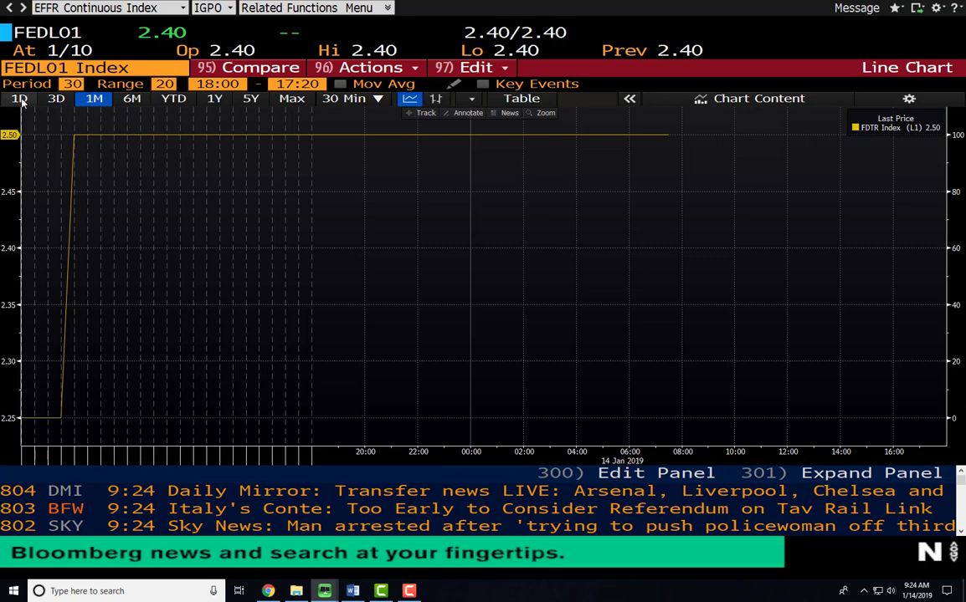
left_click(131, 98)
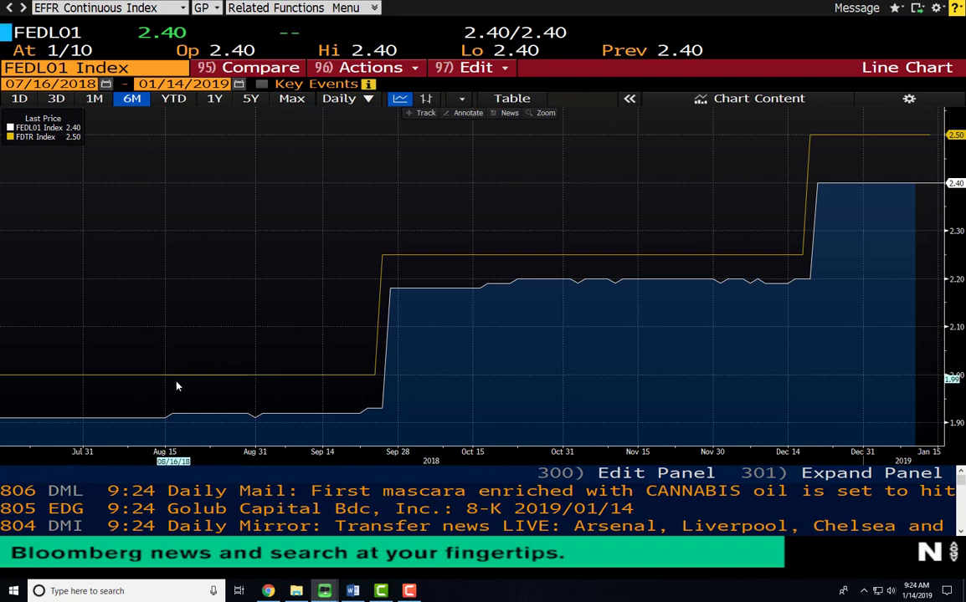
mouse_move(186, 380)
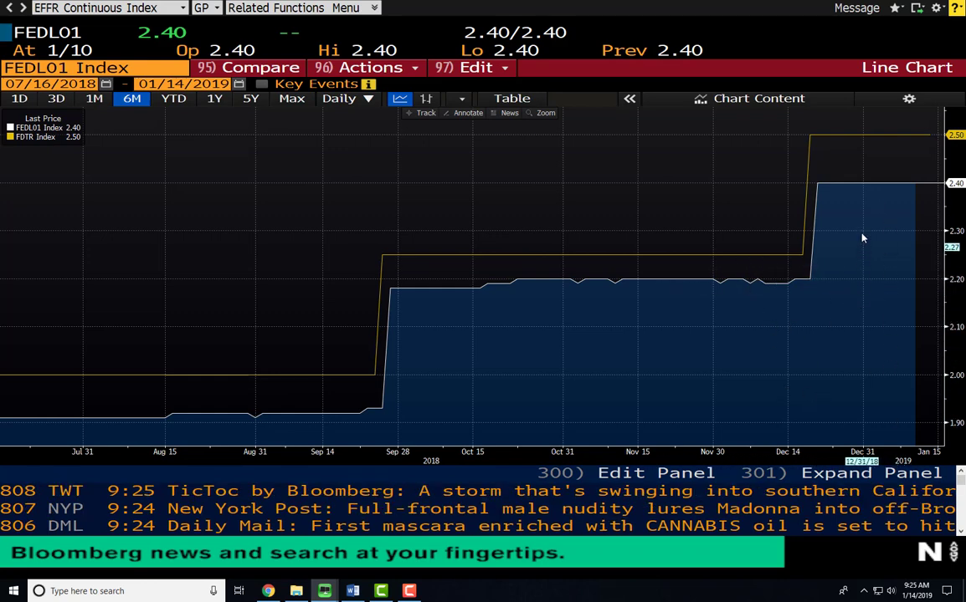
Step: Add the Federal Funds Target Rate - Lower Bound (FDTRFTRL Index) to the six-month comparison chart, using Last Price
left_click(262, 72)
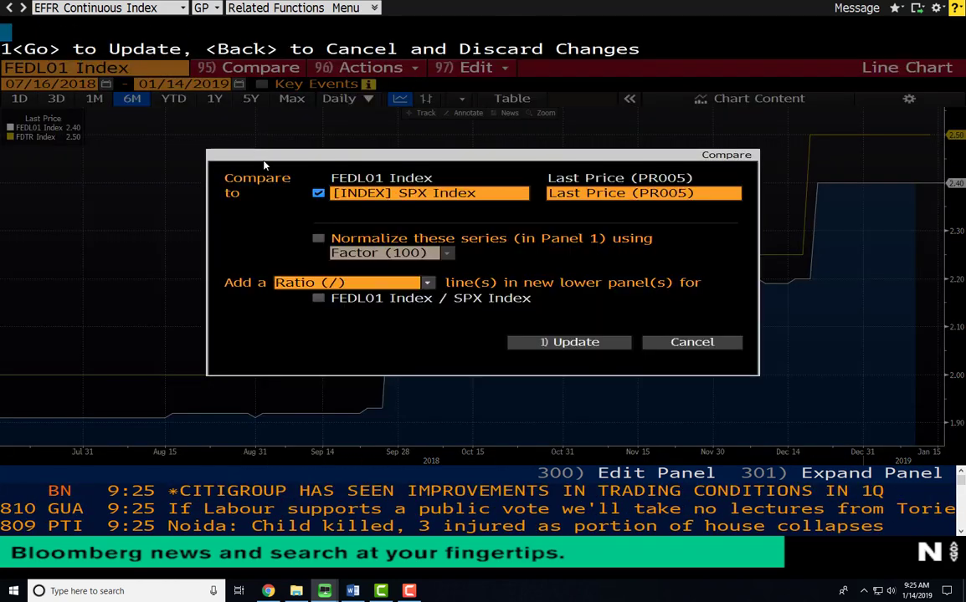
left_click(481, 193)
key("BackSpace")
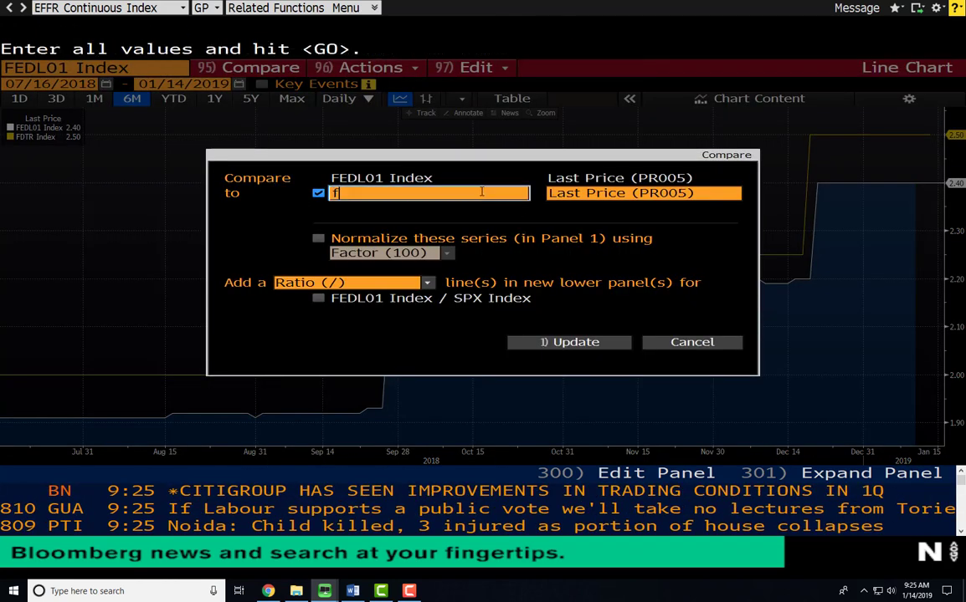
type("federal funds t")
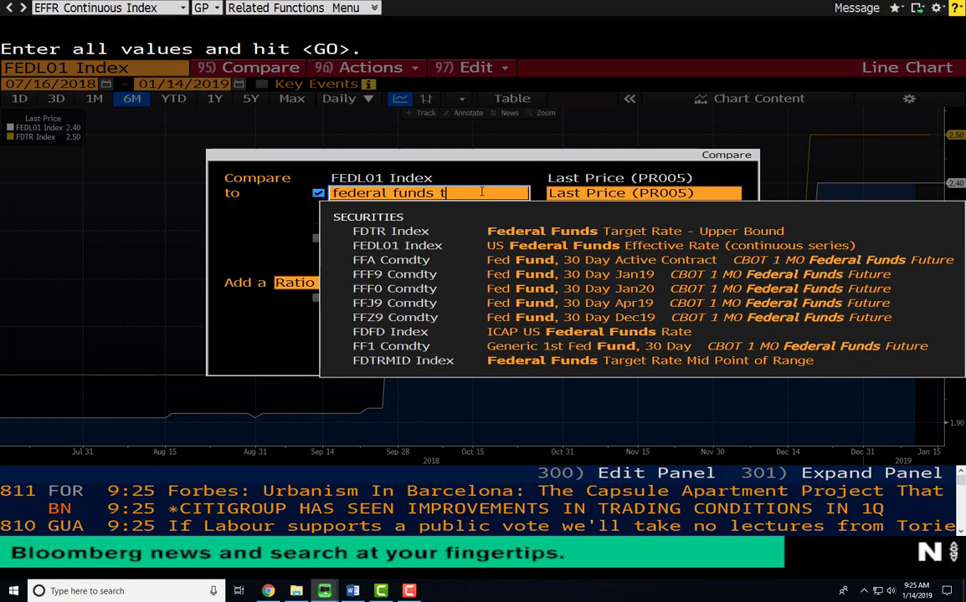
type("arget")
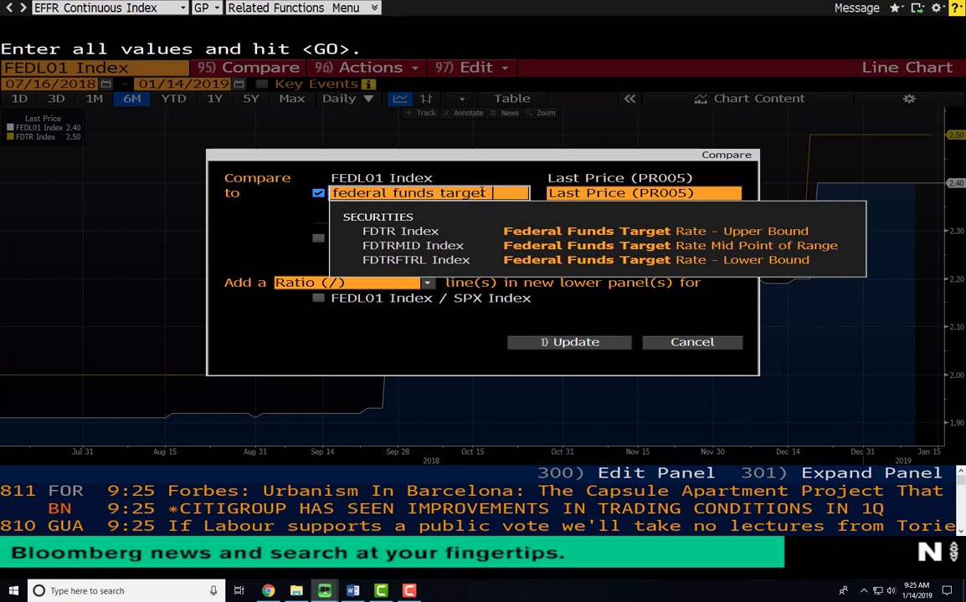
left_click(586, 262)
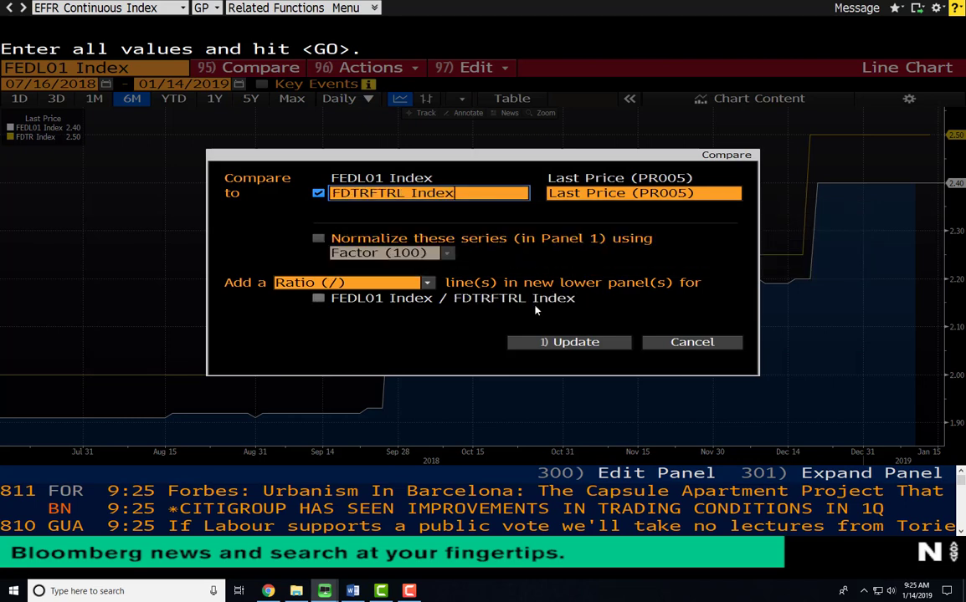
left_click(554, 344)
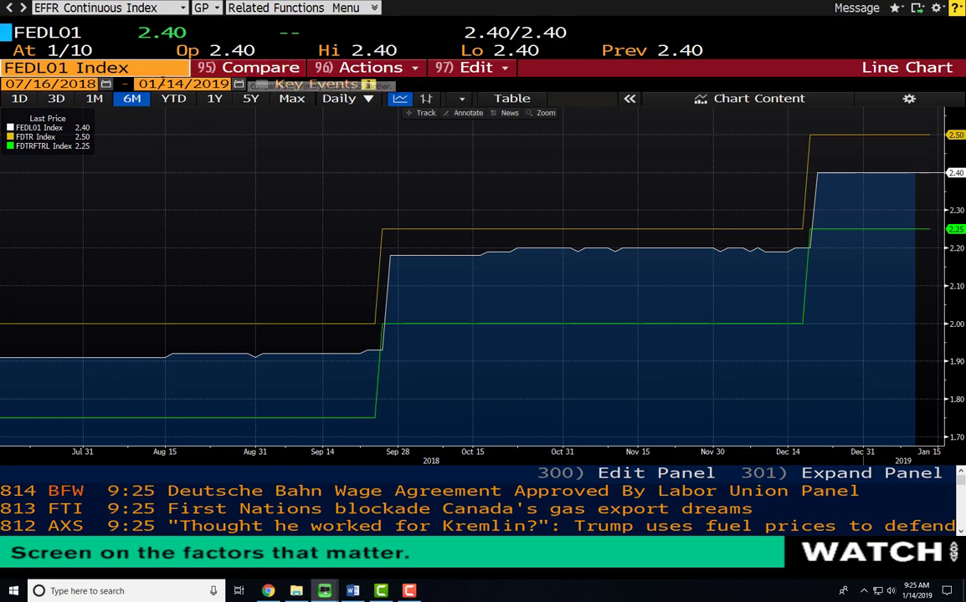
Step: Leave the federal funds chart, look up TSLA, load Tesla Inc (TSLA US Equity) and open its line chart (GP)
key("Escape")
type("TSLA")
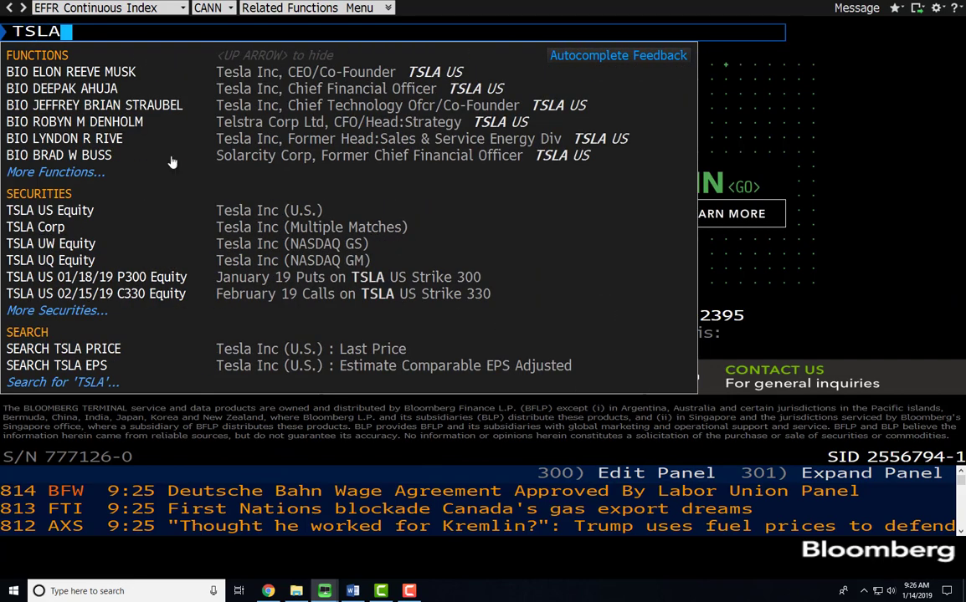
left_click(238, 213)
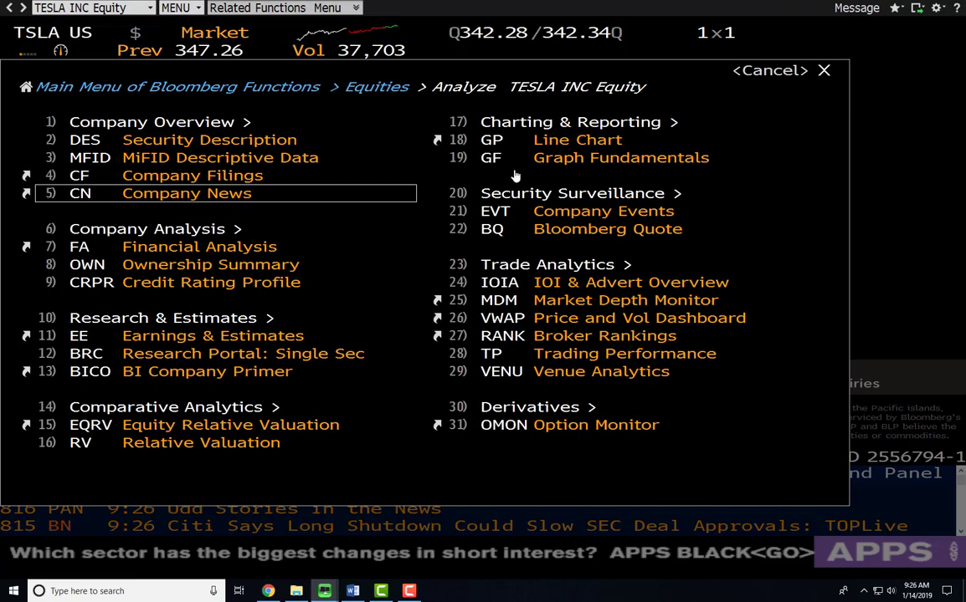
type("GP")
key("Return")
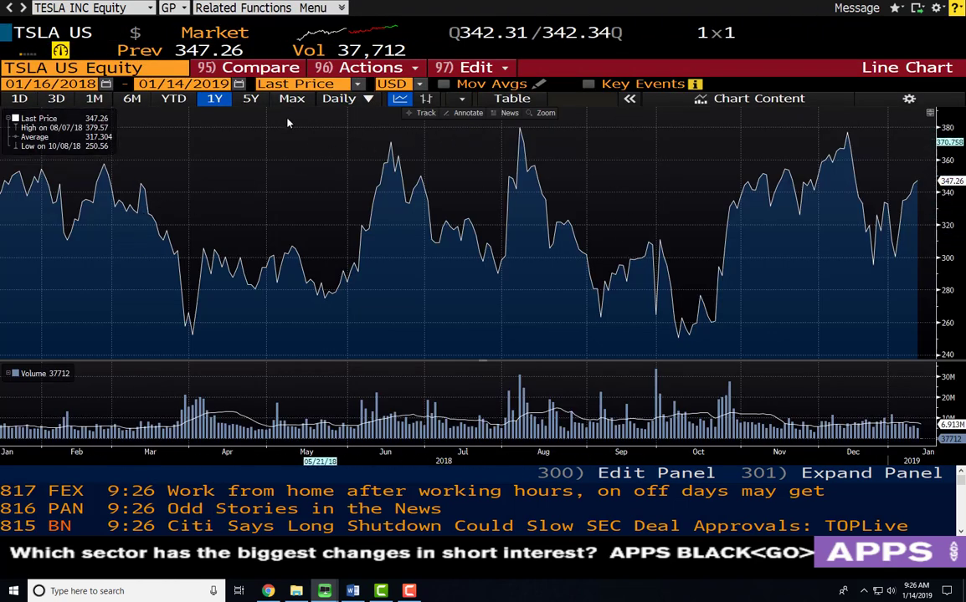
Step: Compare Tesla's one-year price chart with Ford Motor Co Common Shares (F US Equity)
left_click(241, 73)
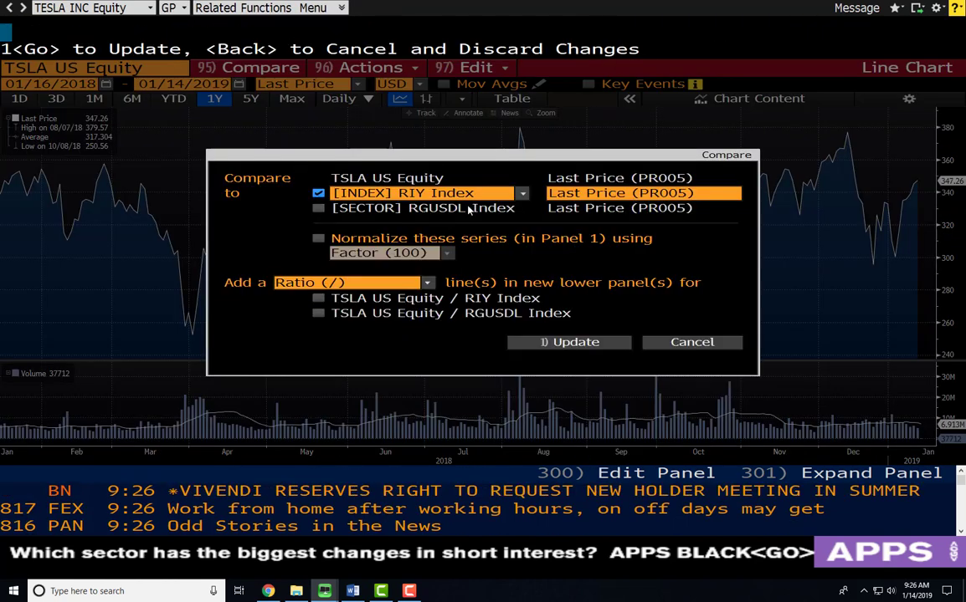
type("f")
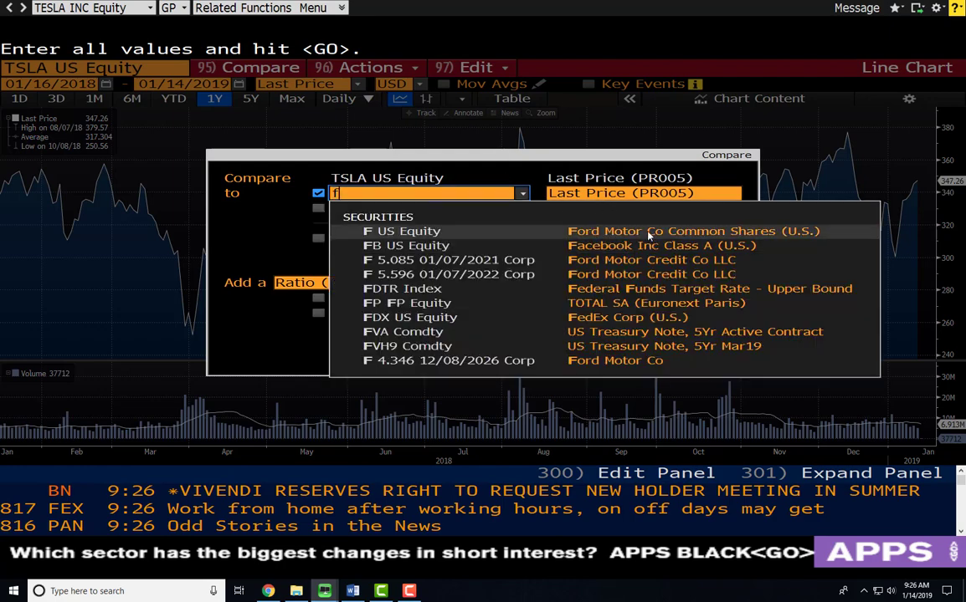
left_click(648, 233)
left_click(574, 345)
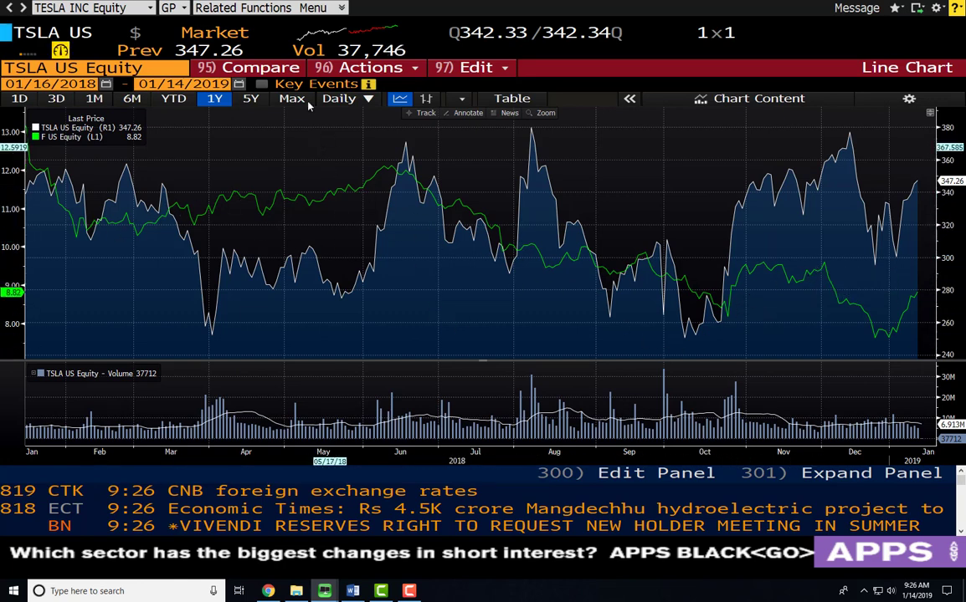
Step: Add the US Federal Funds Effective Rate (FEDL01 Index) to the Tesla and Ford comparison chart
left_click(266, 70)
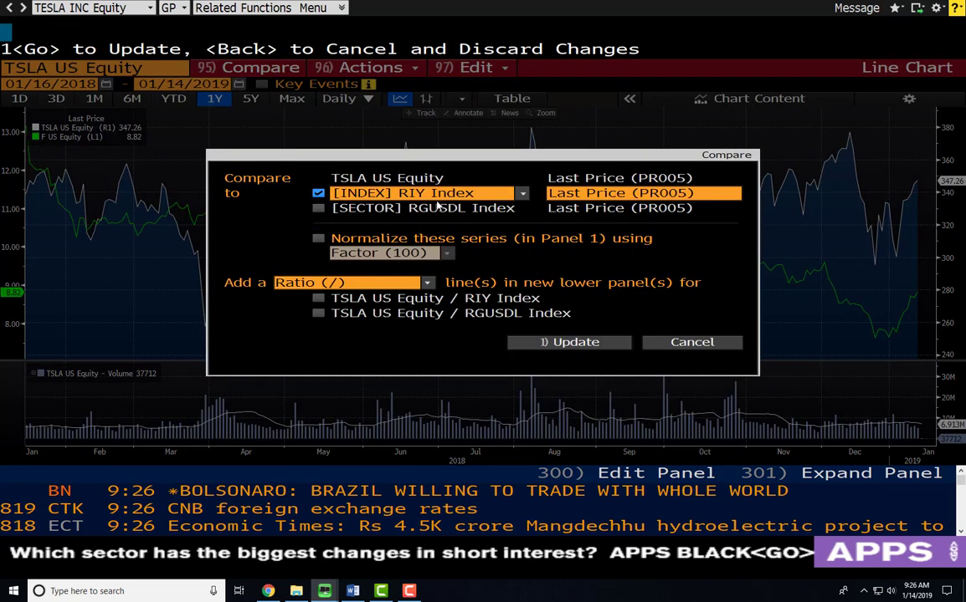
left_click(495, 193)
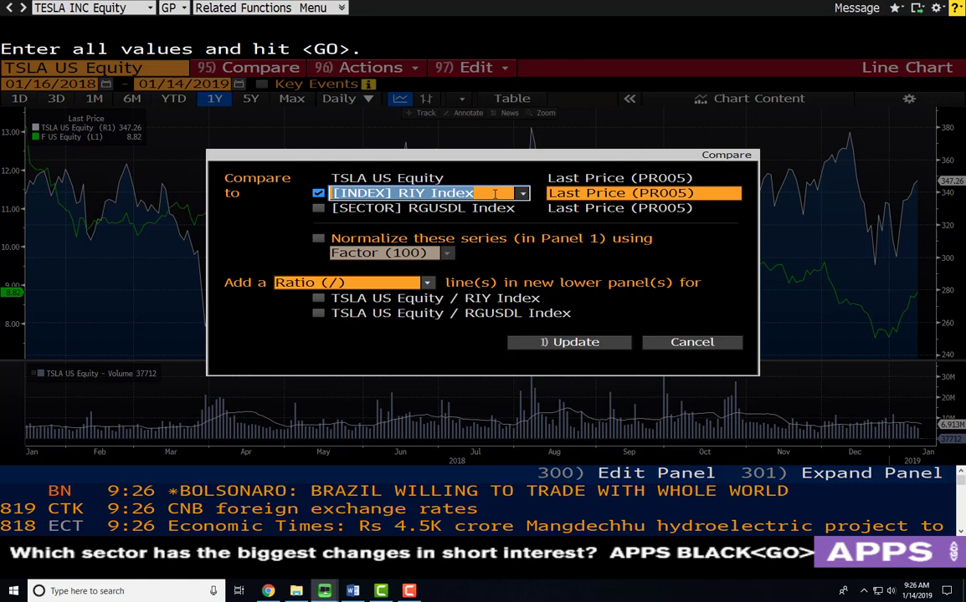
type("federa")
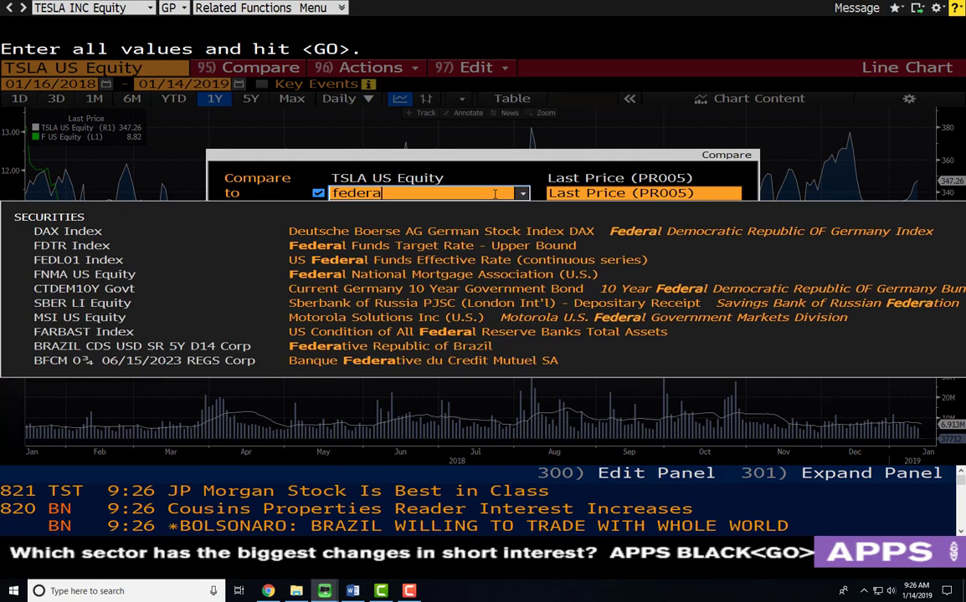
type("l funds e")
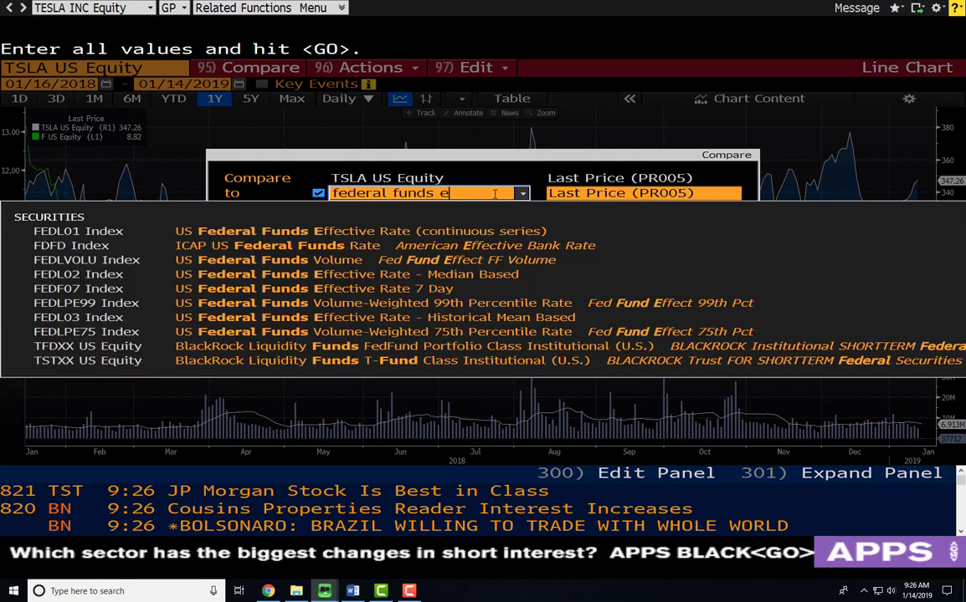
left_click(429, 228)
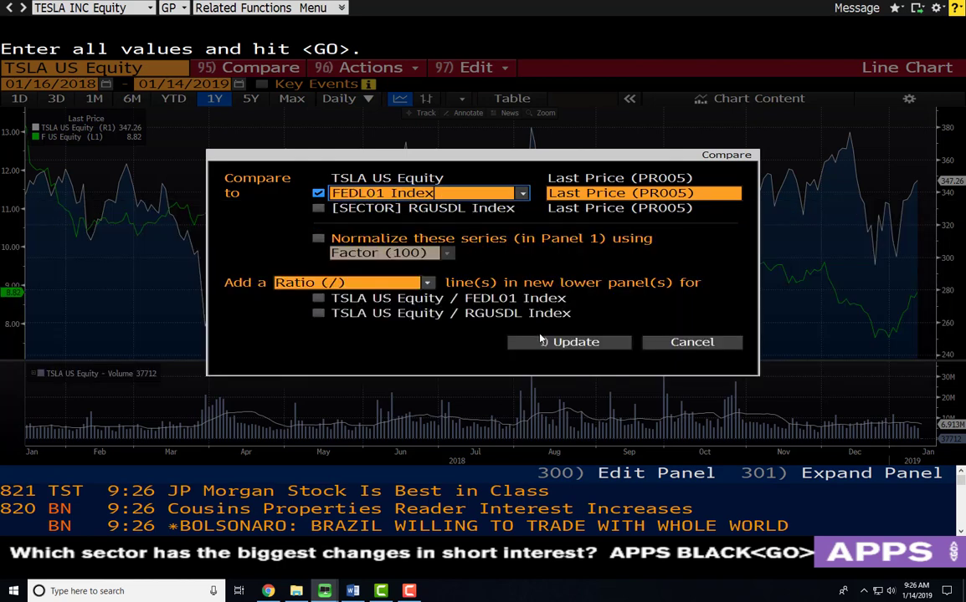
left_click(546, 343)
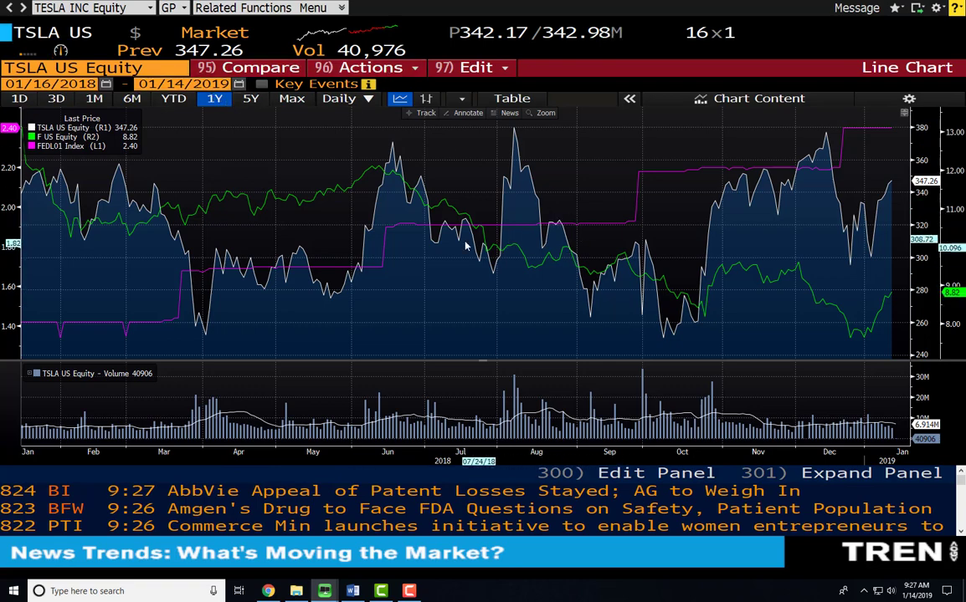
left_click_drag(400, 266, 450, 268)
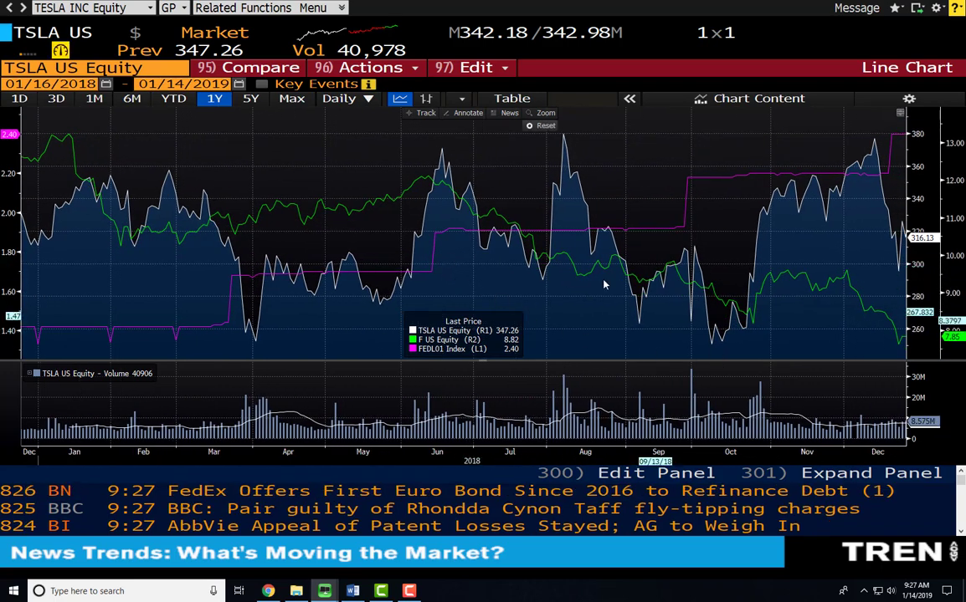